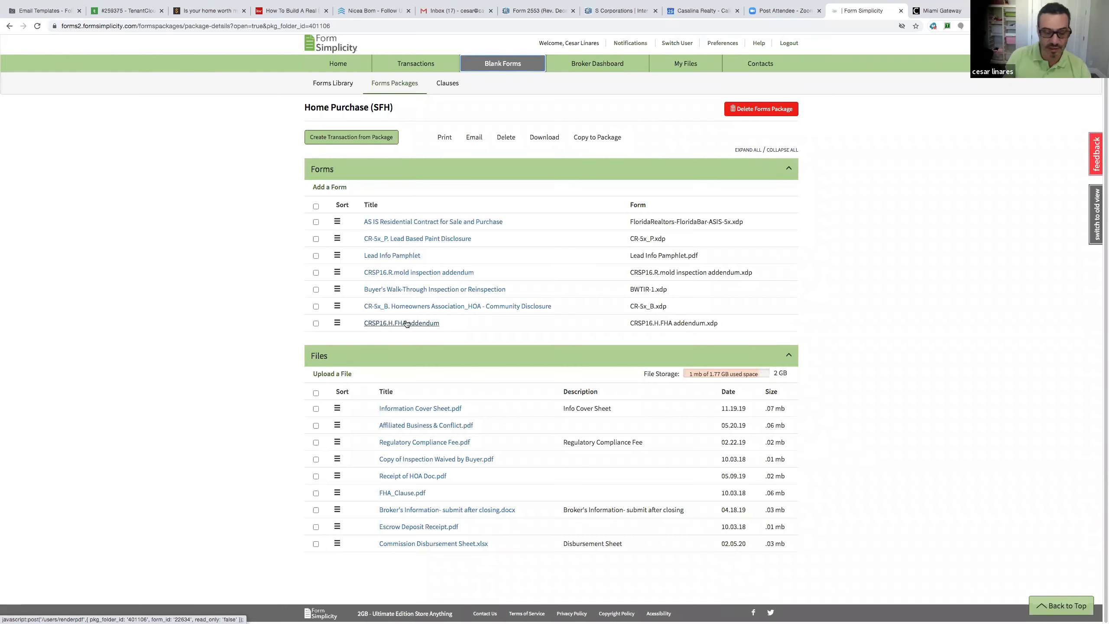
pyautogui.click(394, 428)
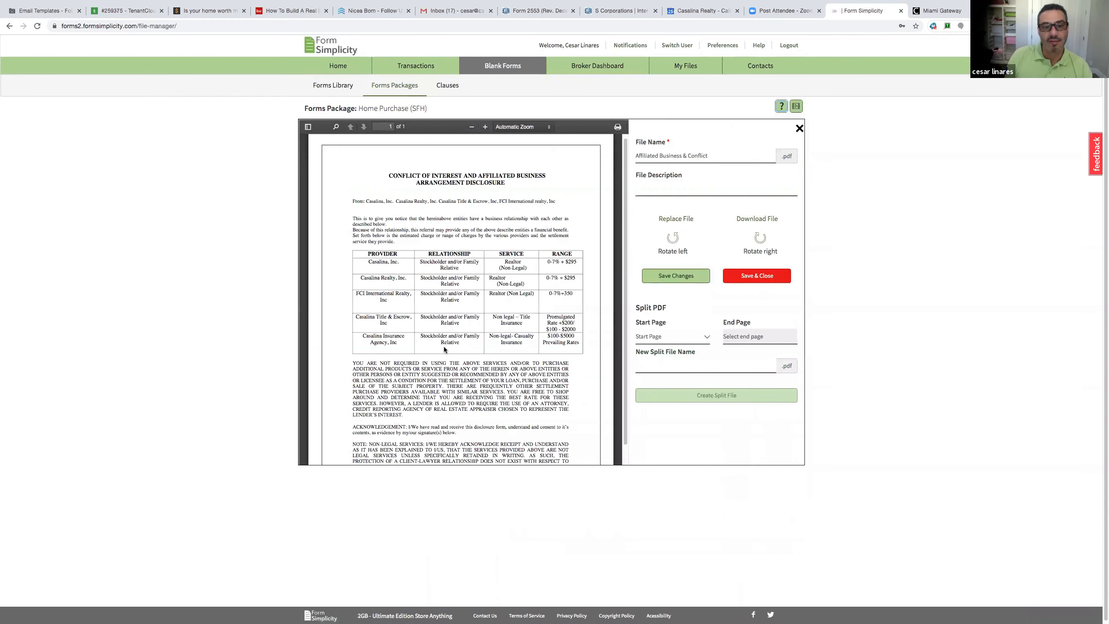
pyautogui.scroll(-1, 441, 346)
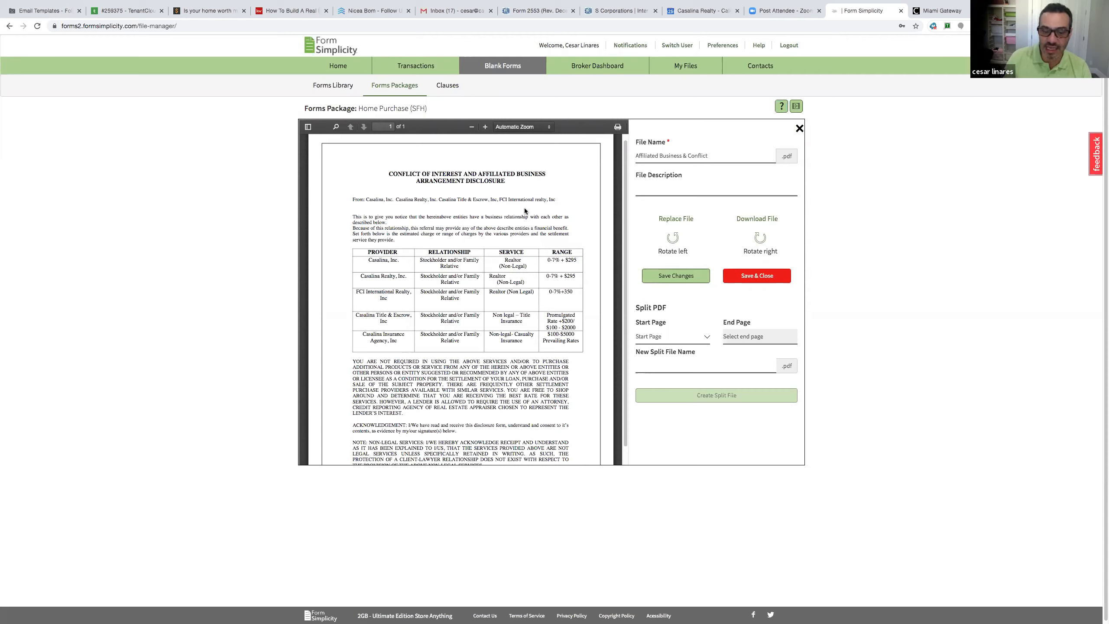
pyautogui.click(799, 132)
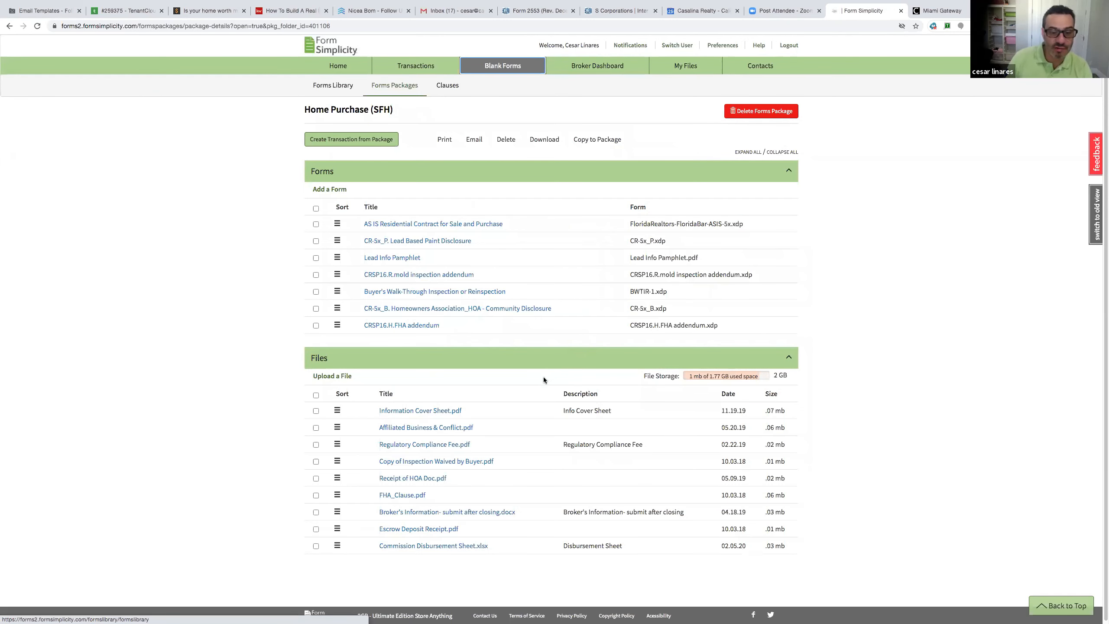
pyautogui.scroll(-1, 544, 379)
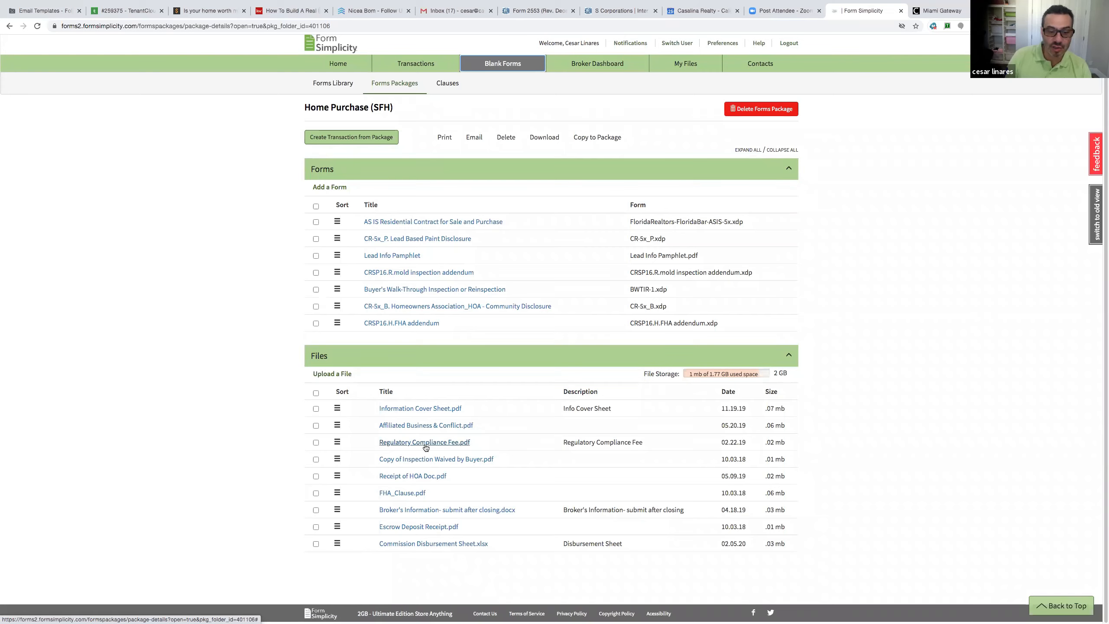
pyautogui.click(425, 445)
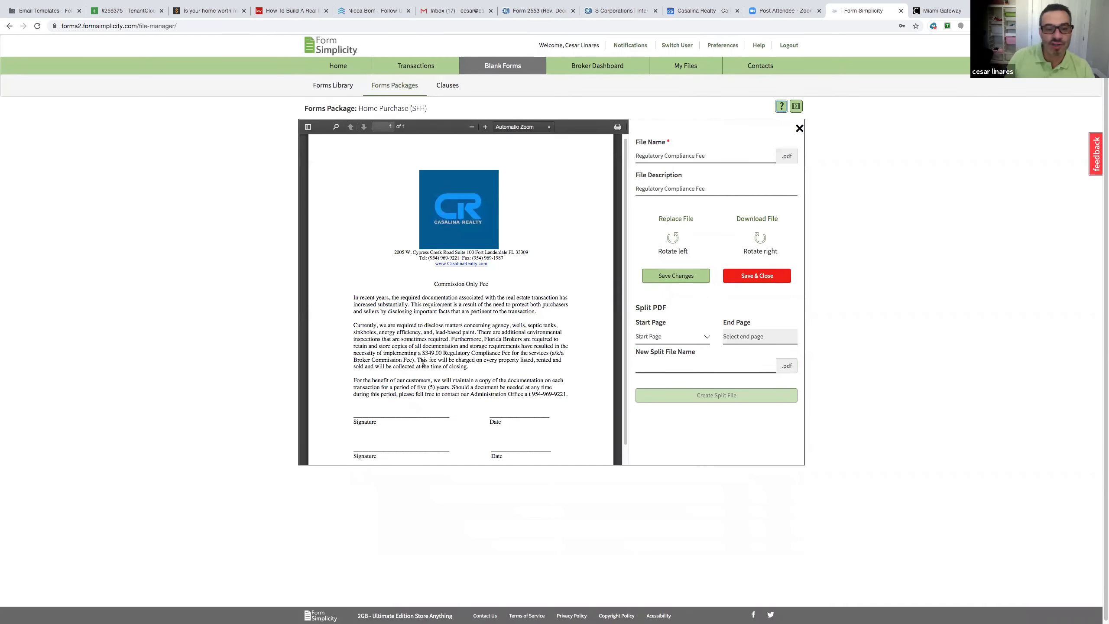
pyautogui.moveTo(422, 354); pyautogui.dragTo(470, 354)
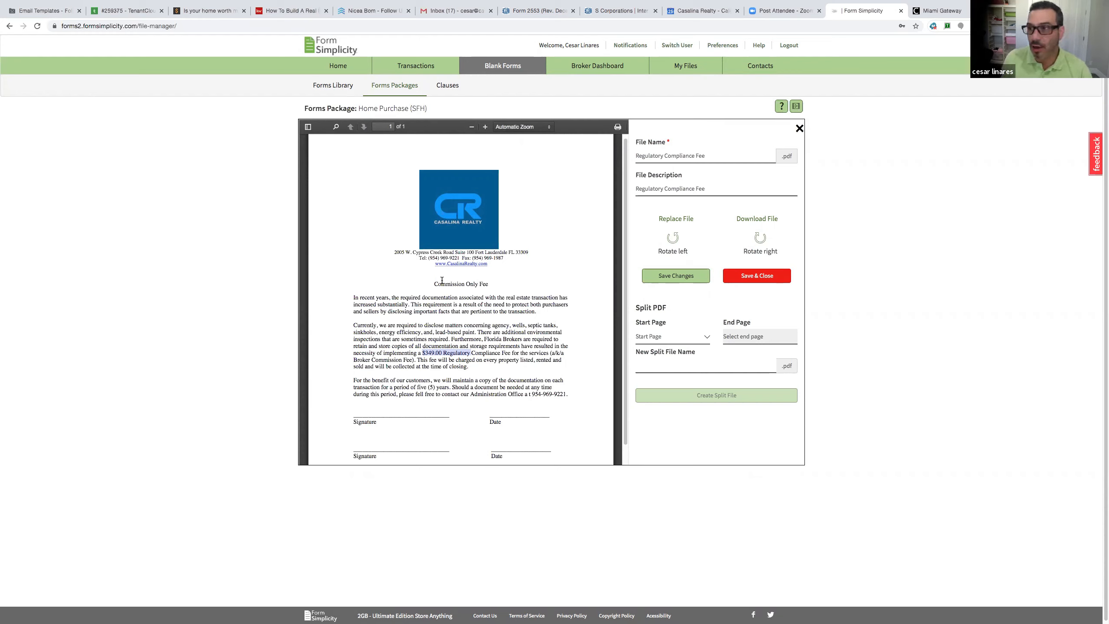
pyautogui.moveTo(434, 285); pyautogui.dragTo(475, 284)
pyautogui.click(468, 279)
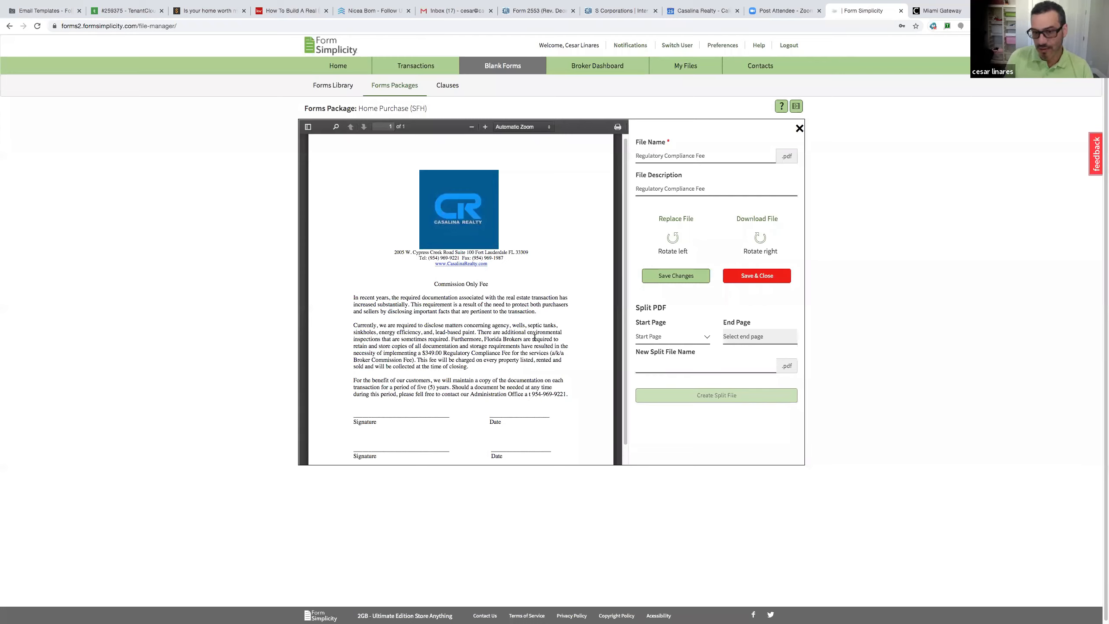
pyautogui.scroll(-1, 389, 411)
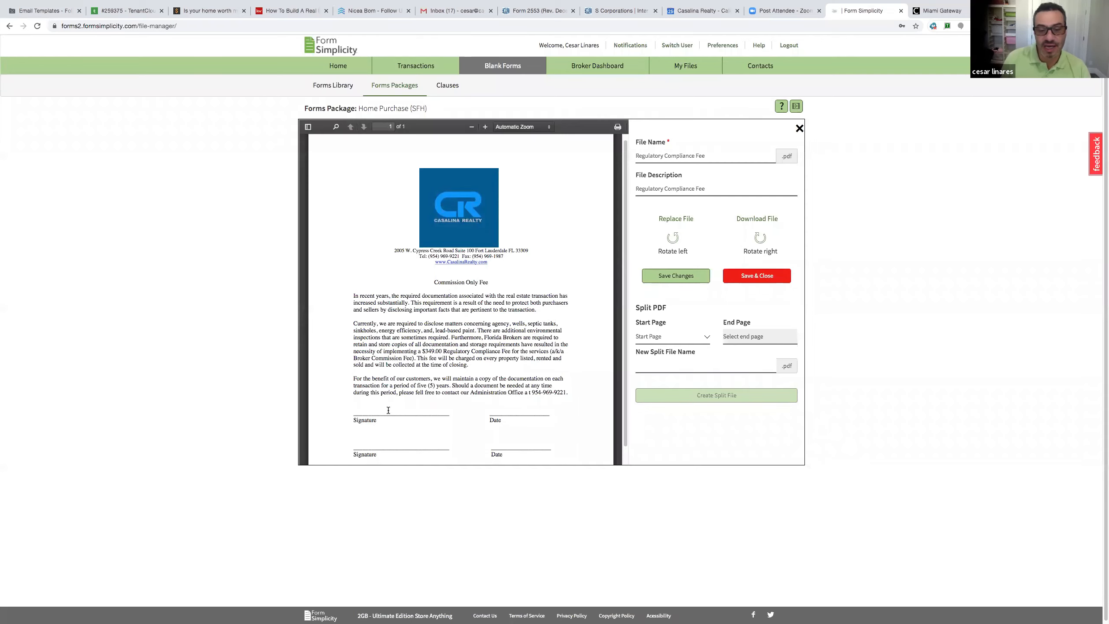
pyautogui.click(799, 130)
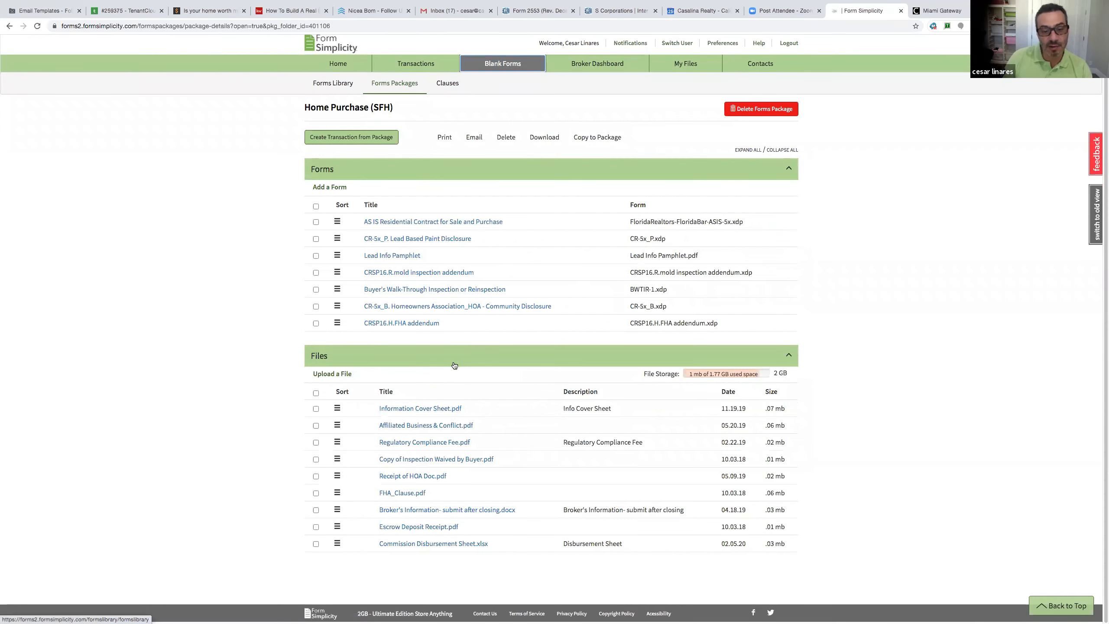
pyautogui.click(431, 409)
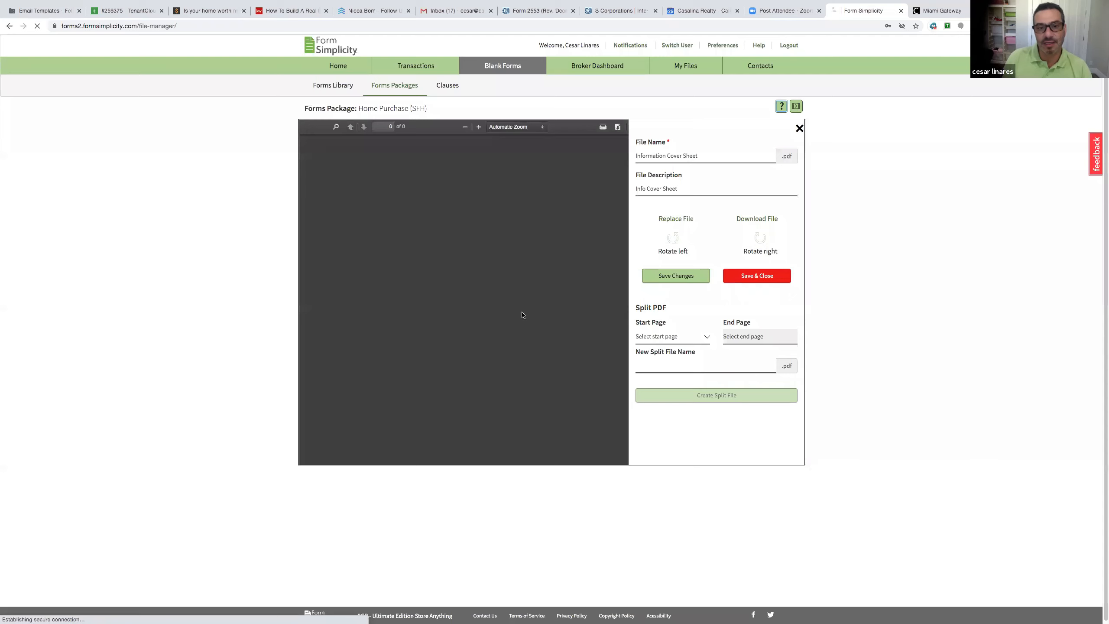
pyautogui.scroll(-8, 518, 248)
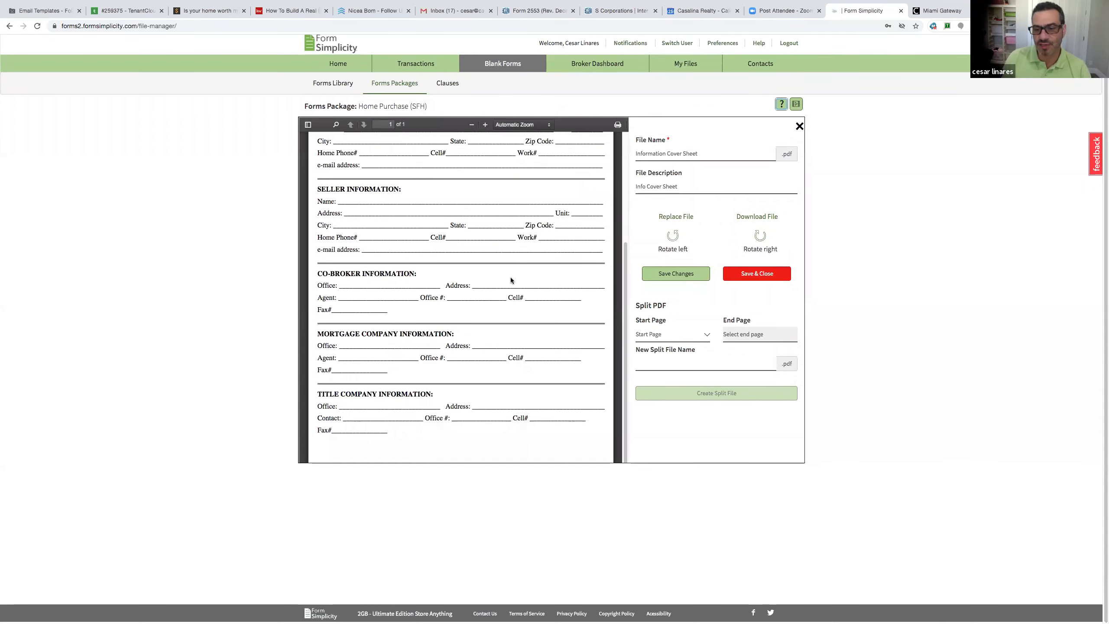
pyautogui.scroll(5, 511, 278)
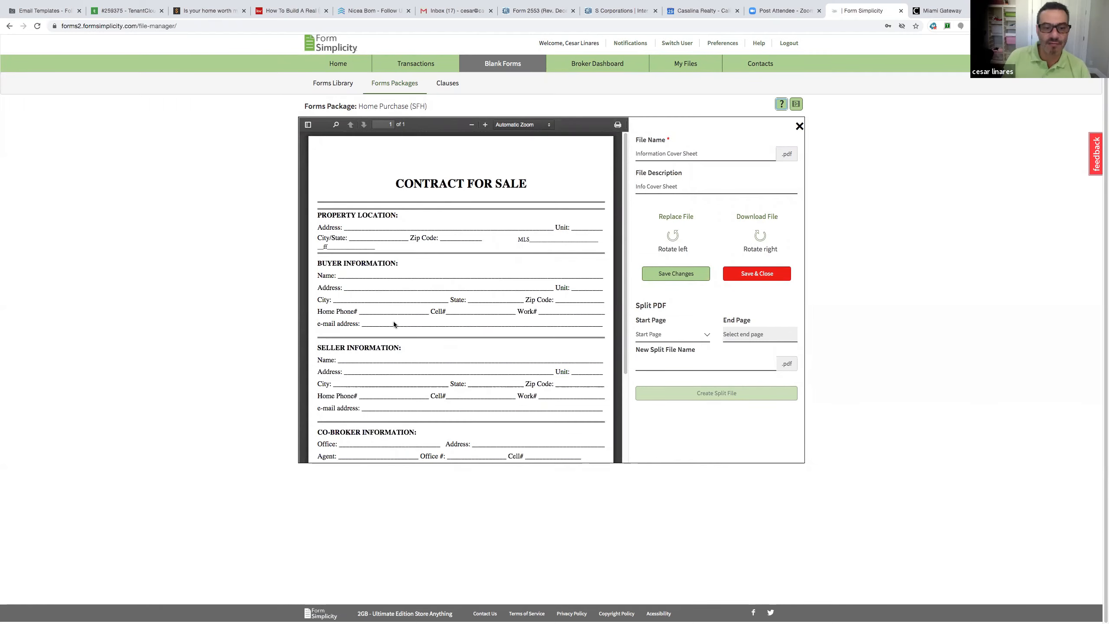
pyautogui.scroll(-4, 415, 363)
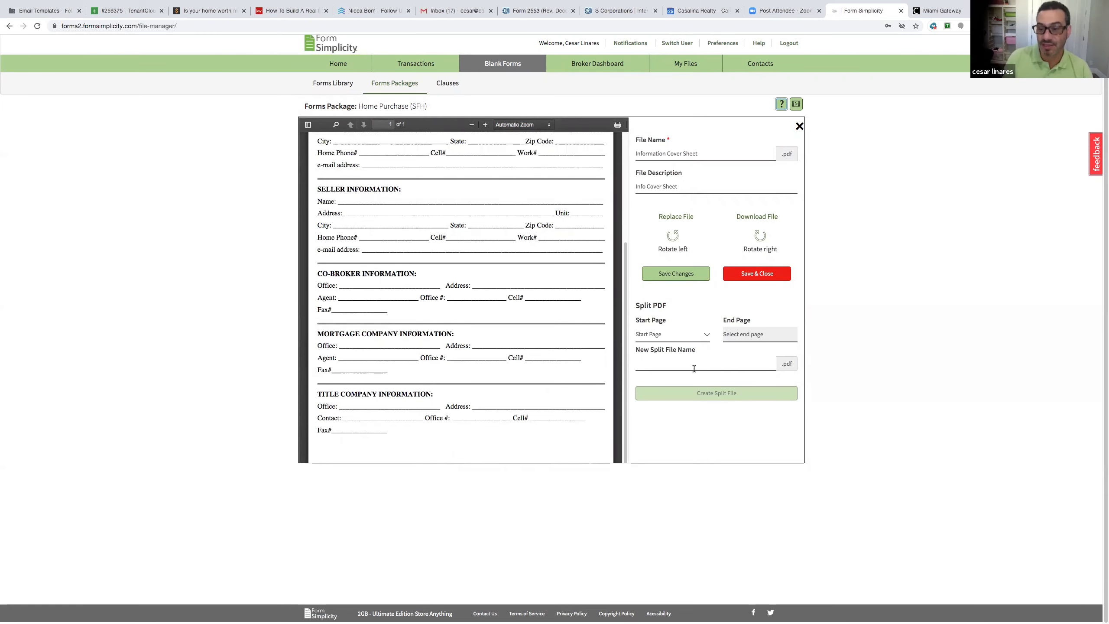
pyautogui.scroll(2, 576, 347)
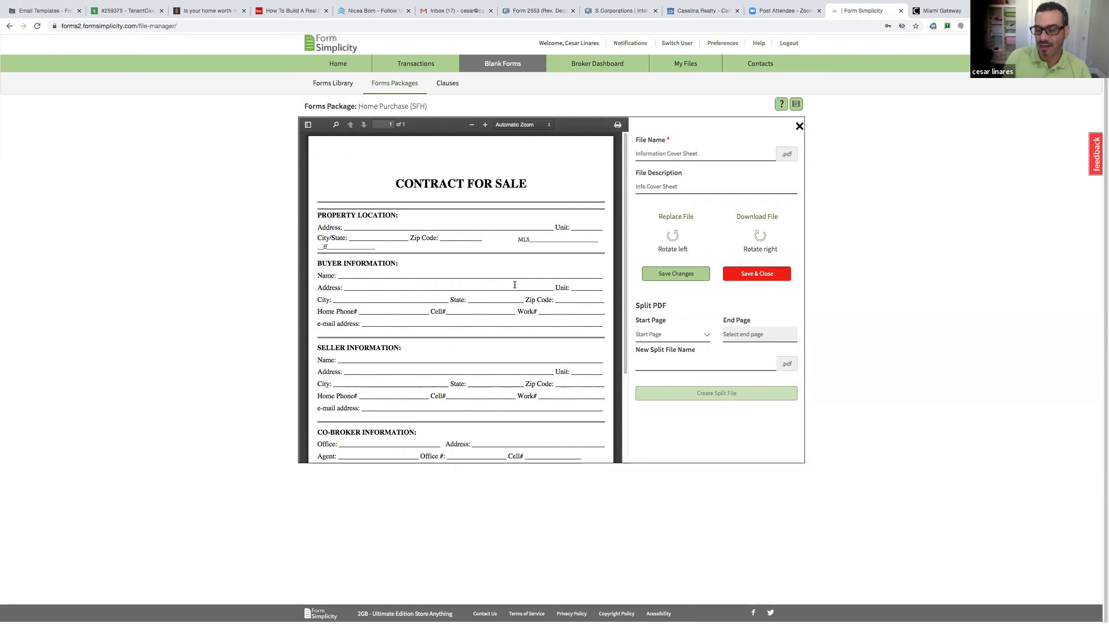
pyautogui.click(799, 126)
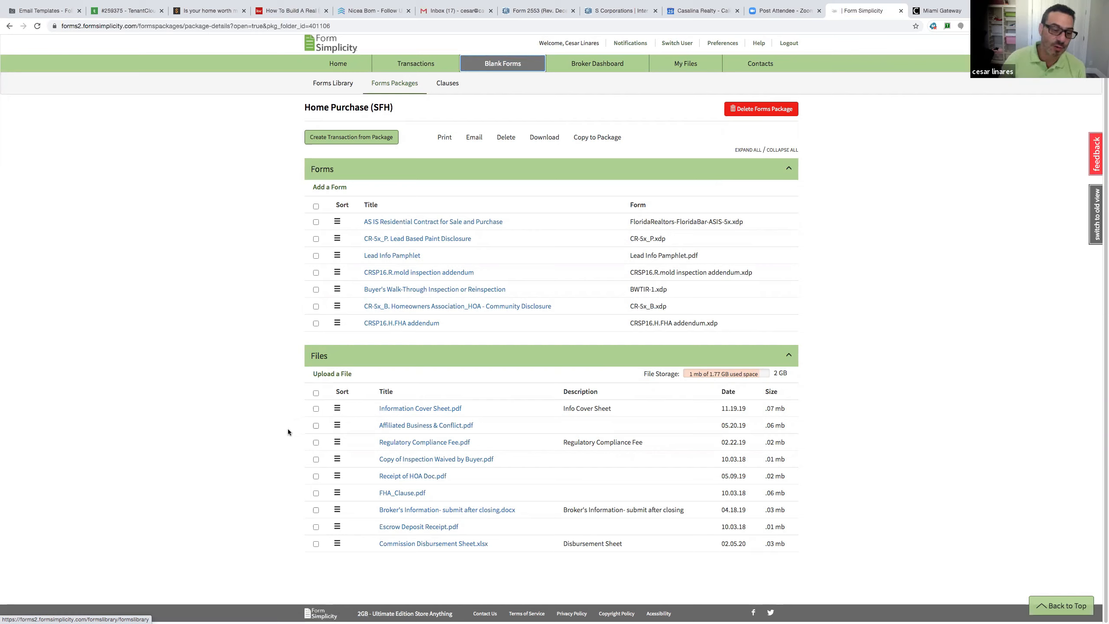
# Tick the Information Cover Sheet and Regulatory Compliance Fee files, then go to all Forms Packages
pyautogui.click(316, 408)
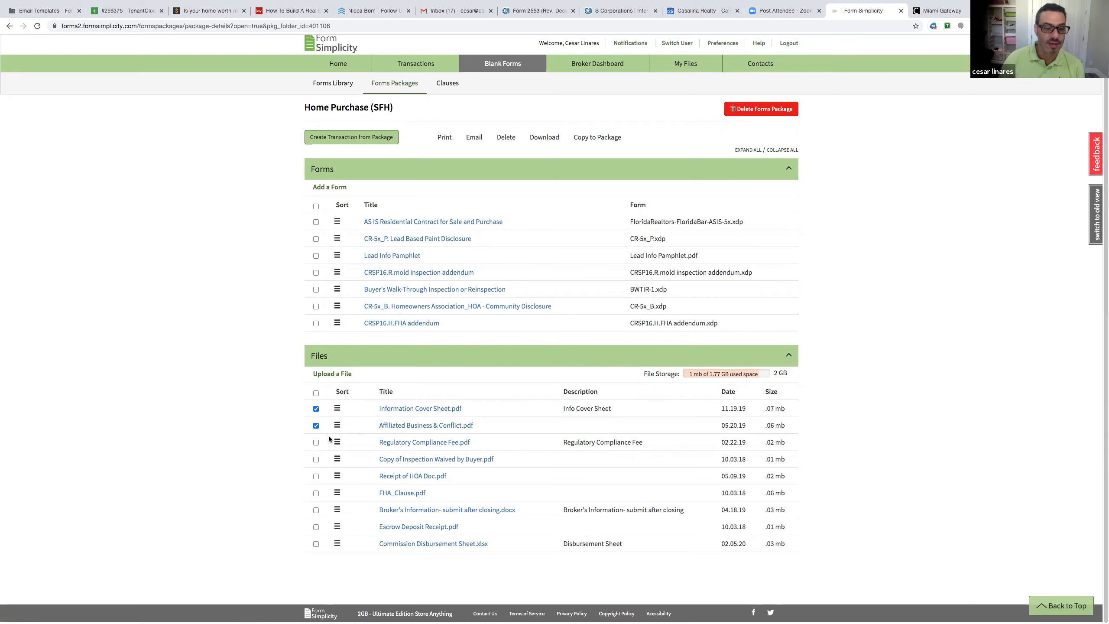
pyautogui.click(316, 443)
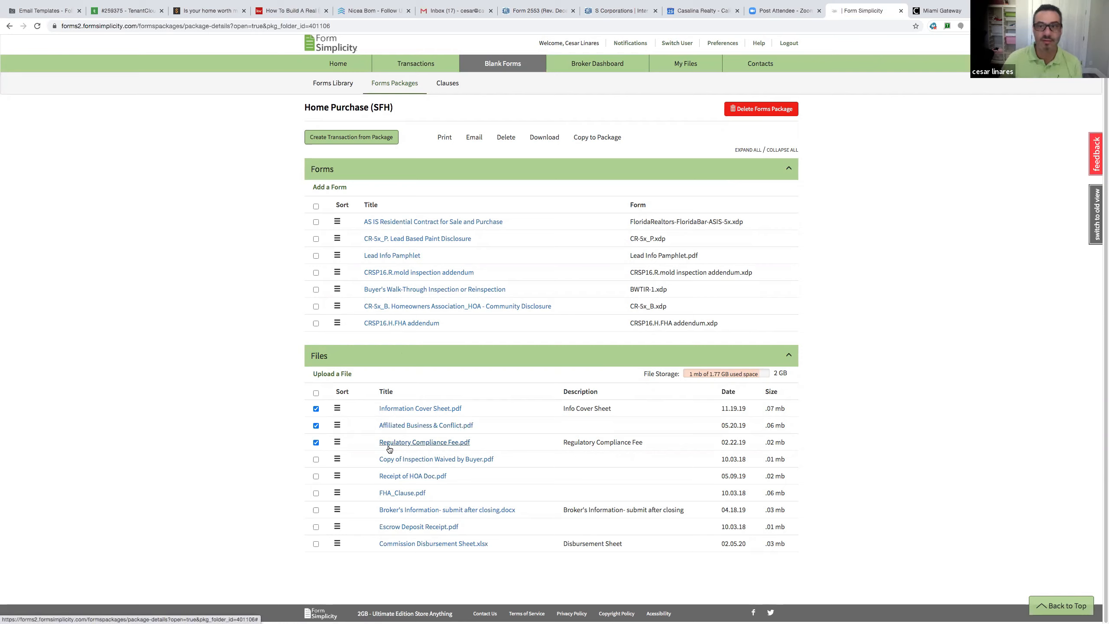
pyautogui.click(394, 84)
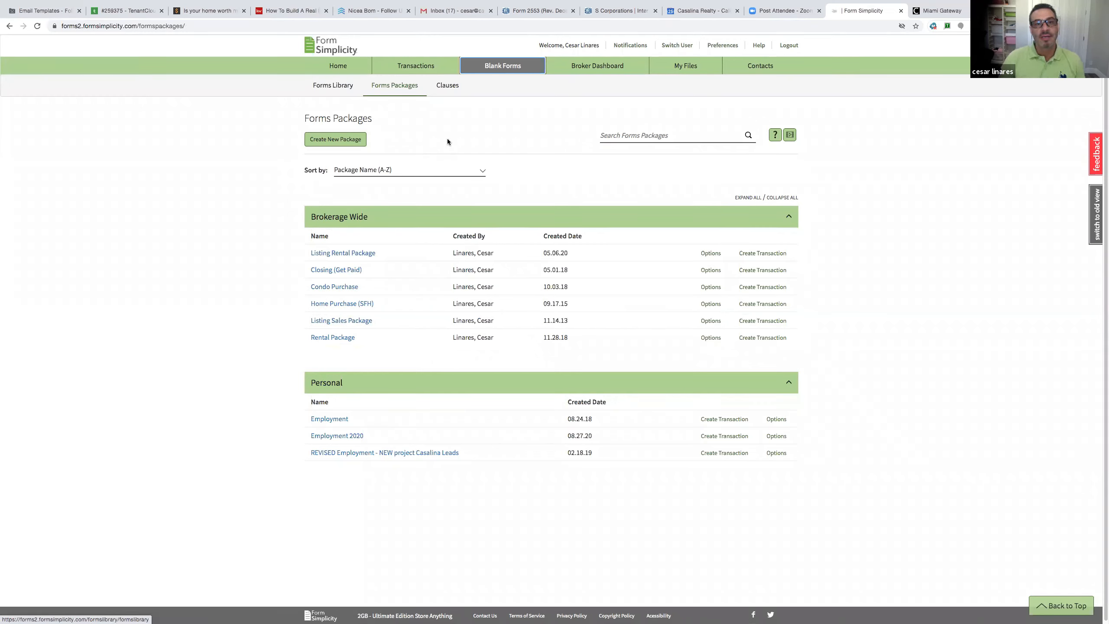
# Search my transactions by the client's last name and open the Training Class transaction
pyautogui.click(421, 72)
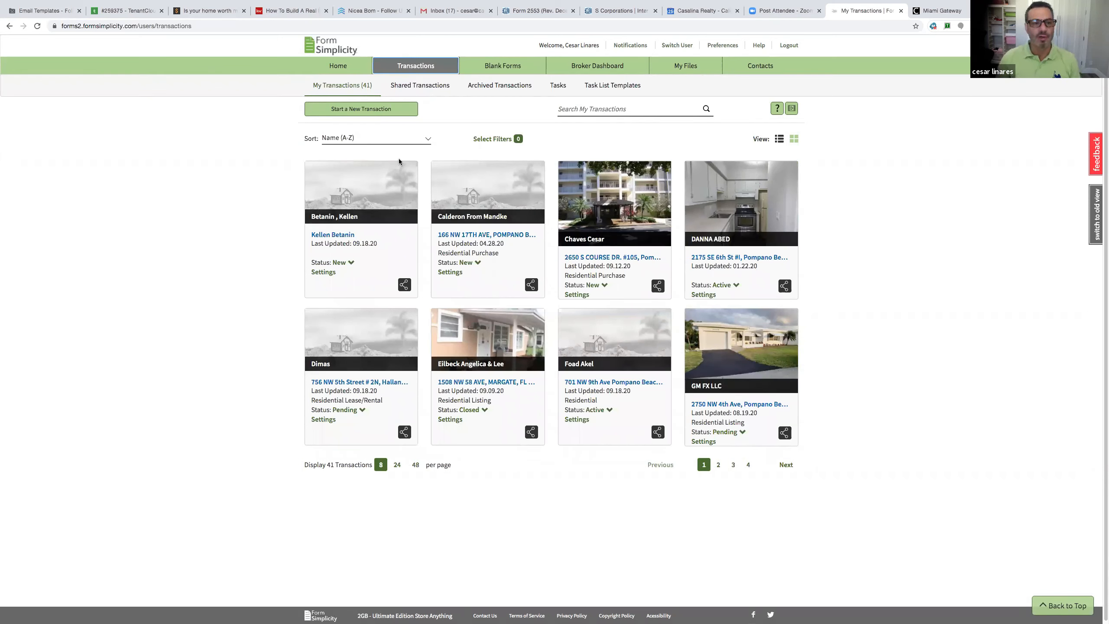
pyautogui.click(611, 109)
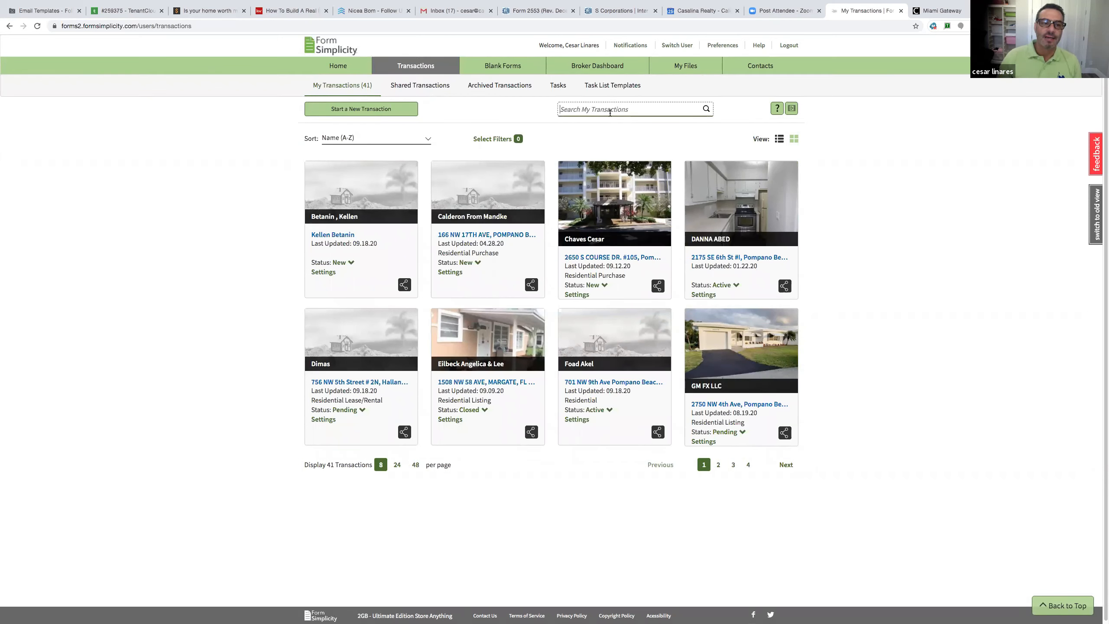
pyautogui.write('souza')
pyautogui.press('Return')
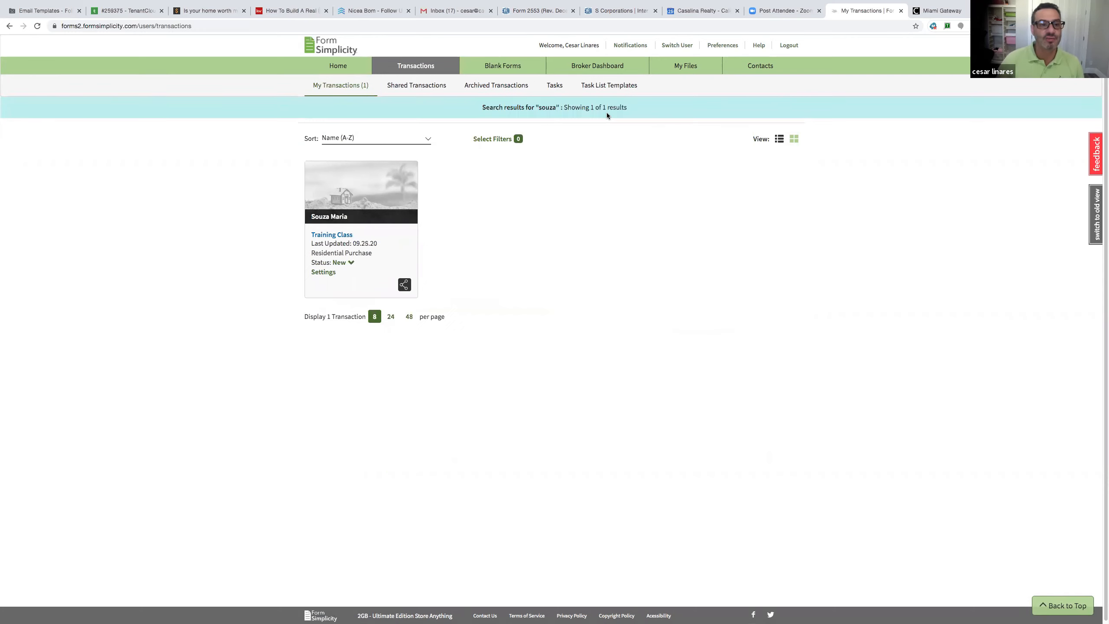
pyautogui.click(373, 195)
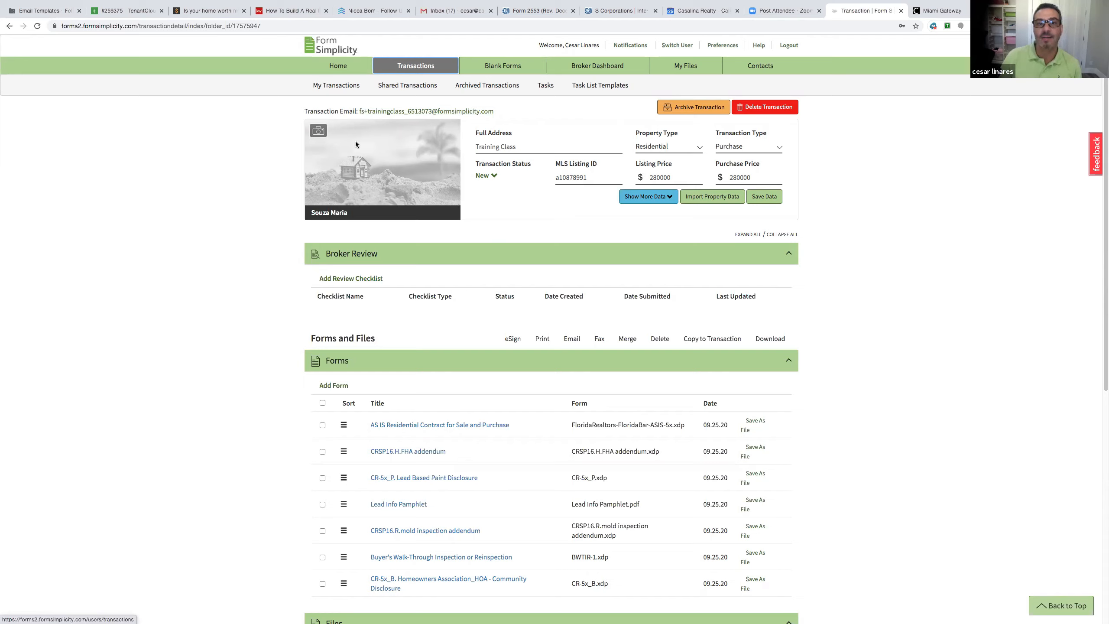
# Keep Residential as the property type and Purchase as the transaction type
pyautogui.click(520, 147)
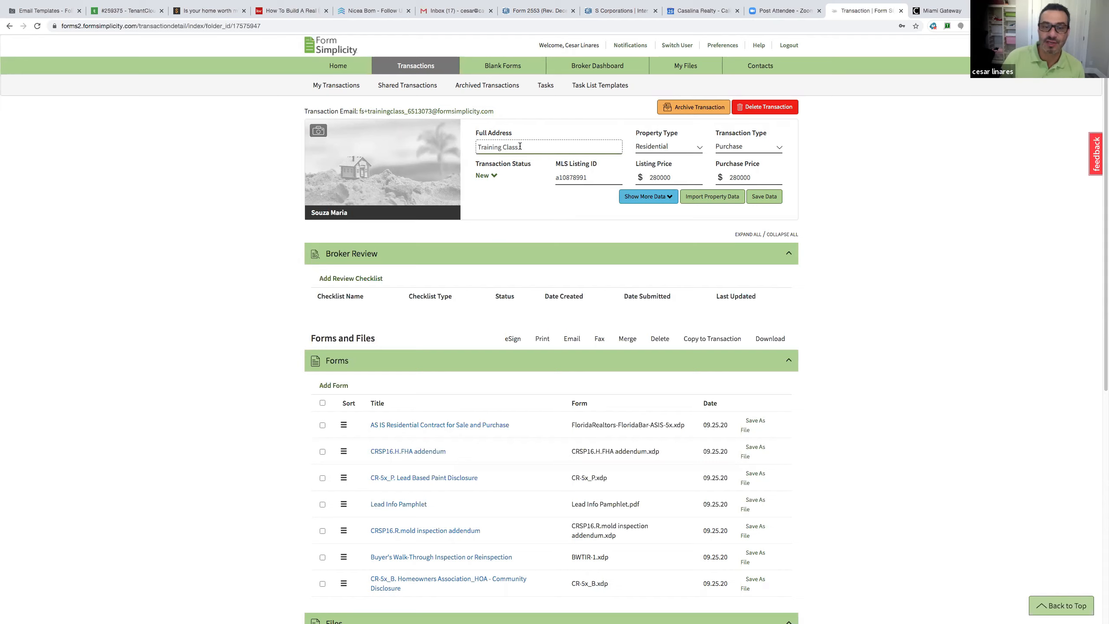
pyautogui.click(673, 149)
pyautogui.click(673, 148)
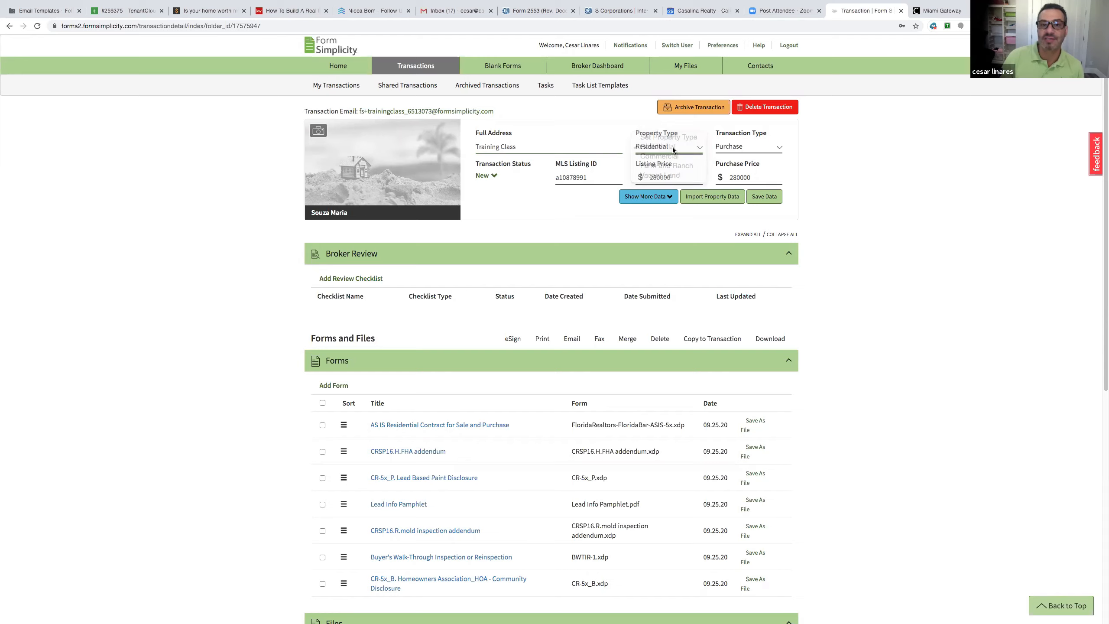
pyautogui.click(745, 149)
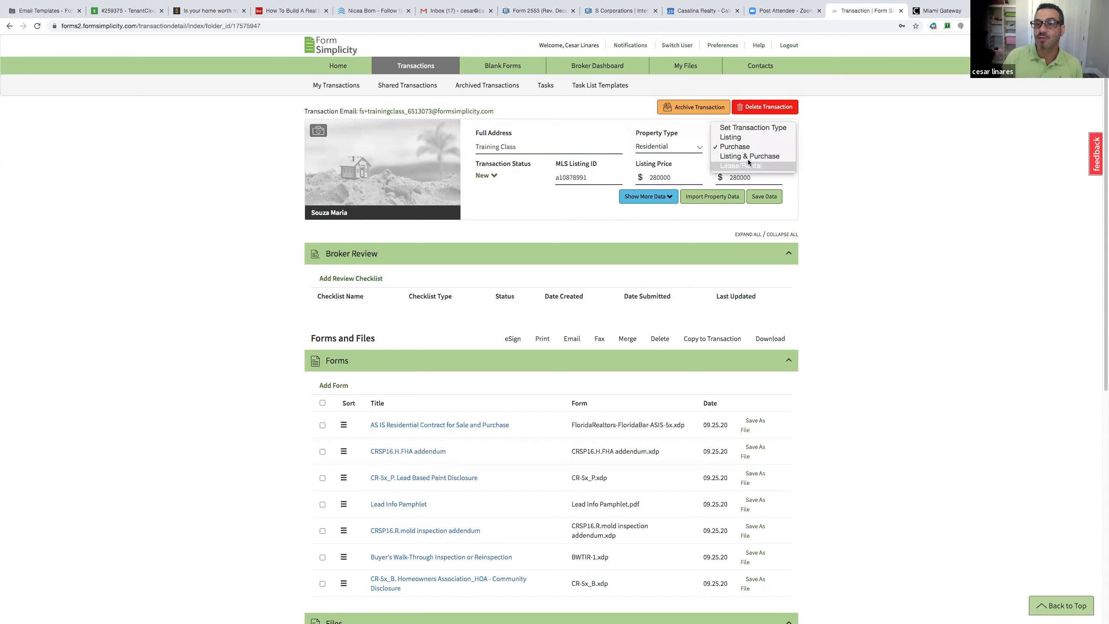
pyautogui.click(748, 151)
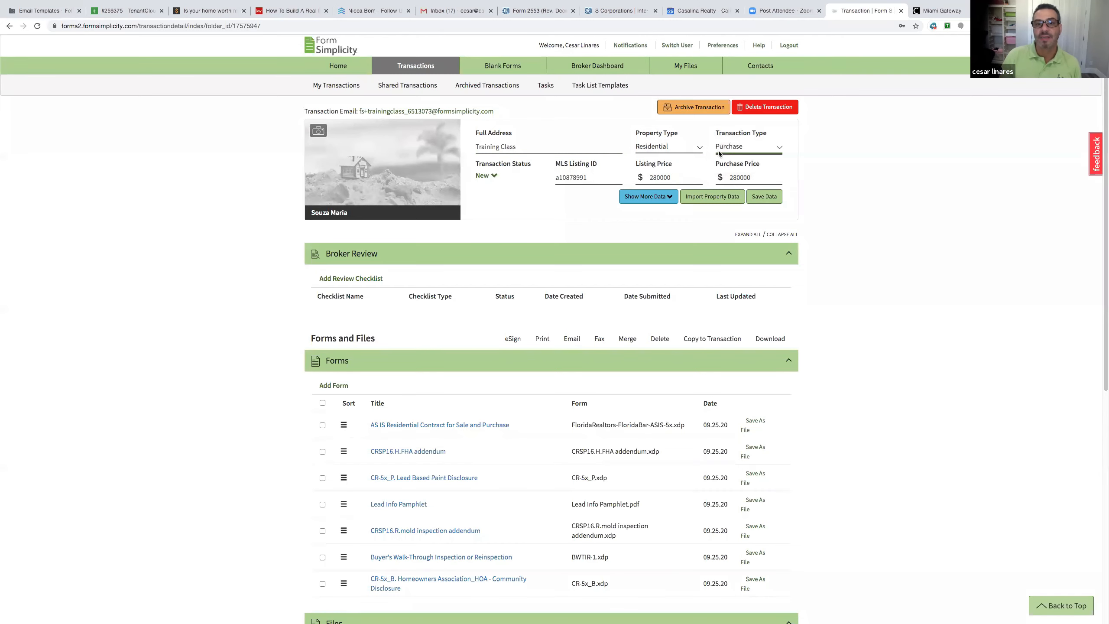
pyautogui.click(593, 180)
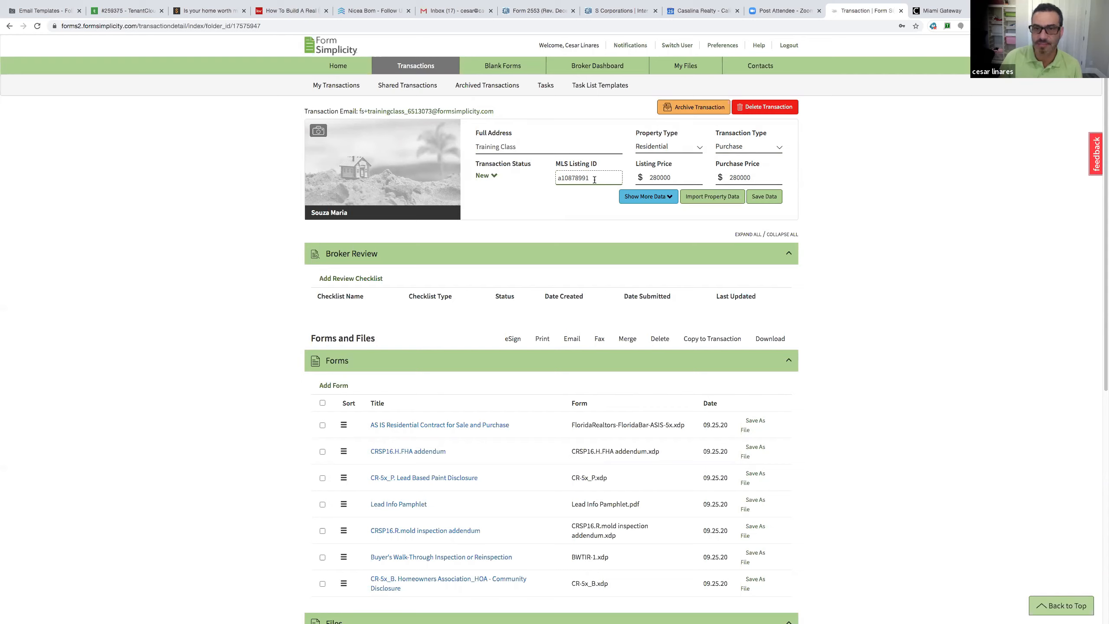
pyautogui.click(645, 178)
pyautogui.click(751, 178)
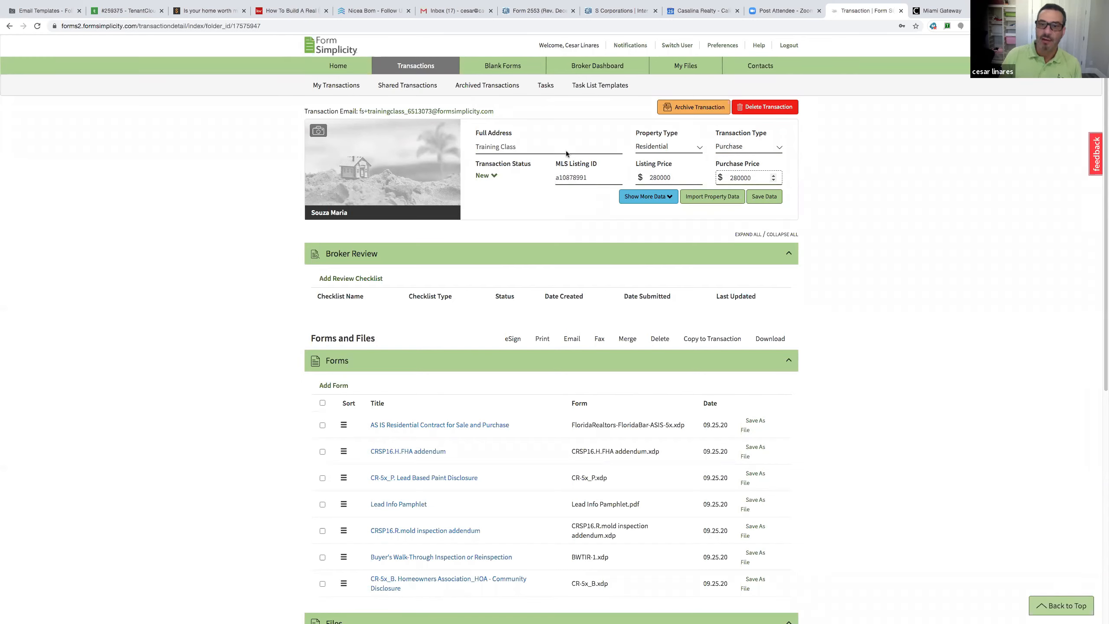
# Set the transaction status to Pending, after briefly trying Closed
pyautogui.click(494, 179)
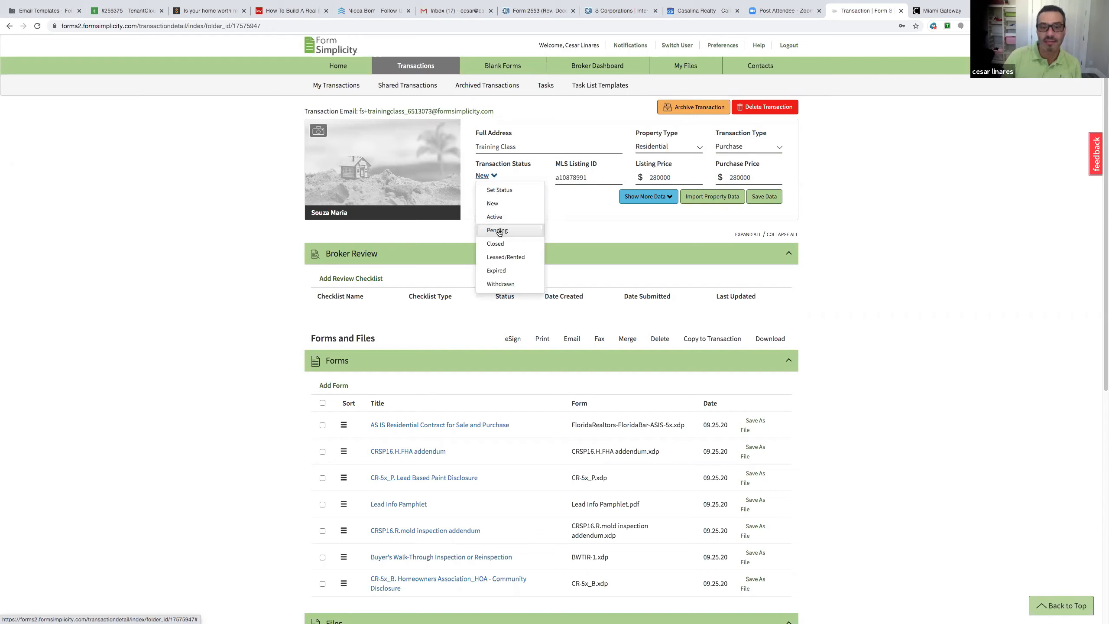
pyautogui.click(499, 230)
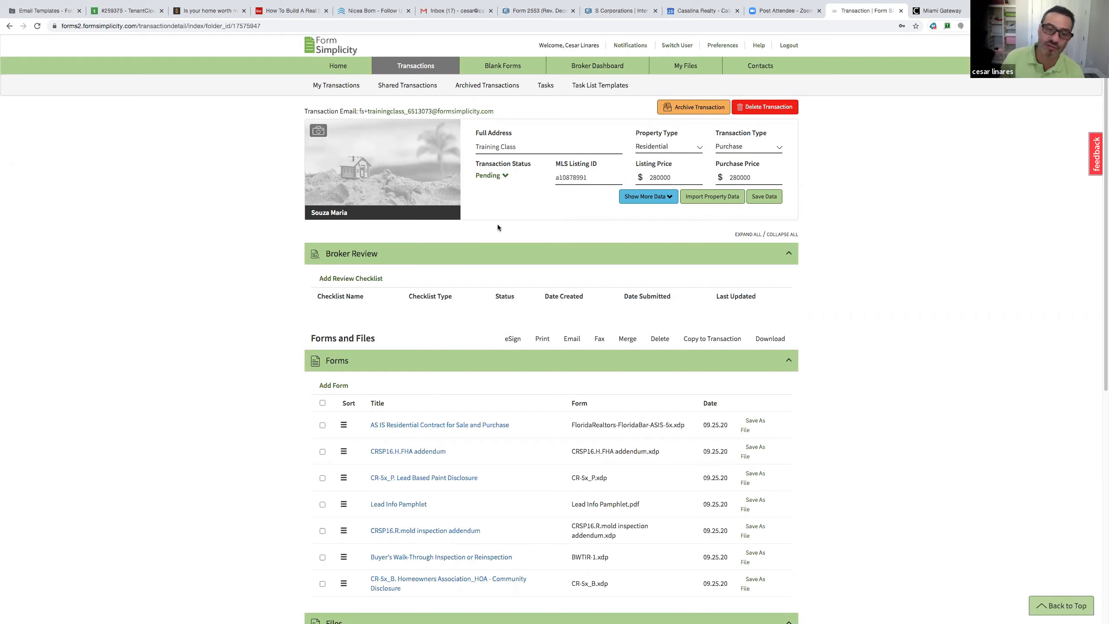
pyautogui.click(508, 179)
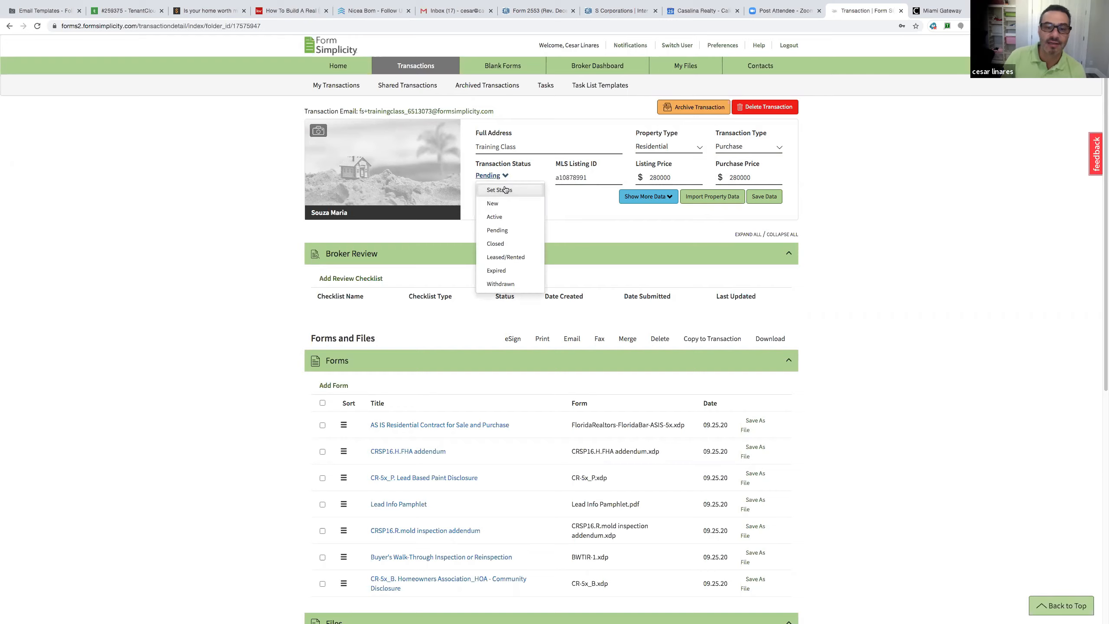
pyautogui.click(514, 247)
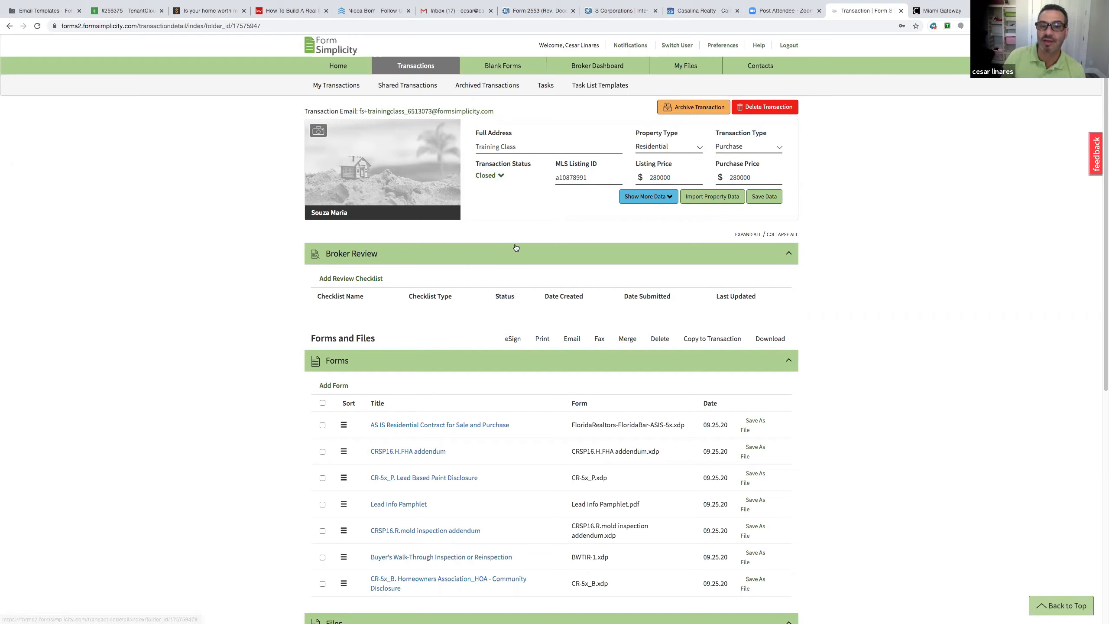
pyautogui.click(497, 179)
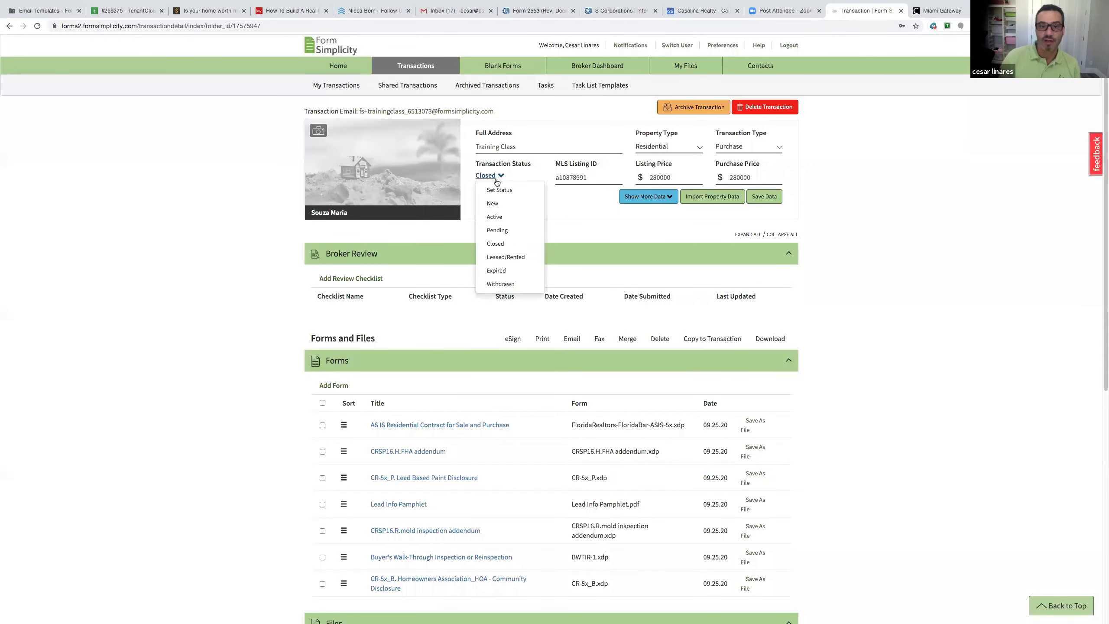
pyautogui.click(505, 230)
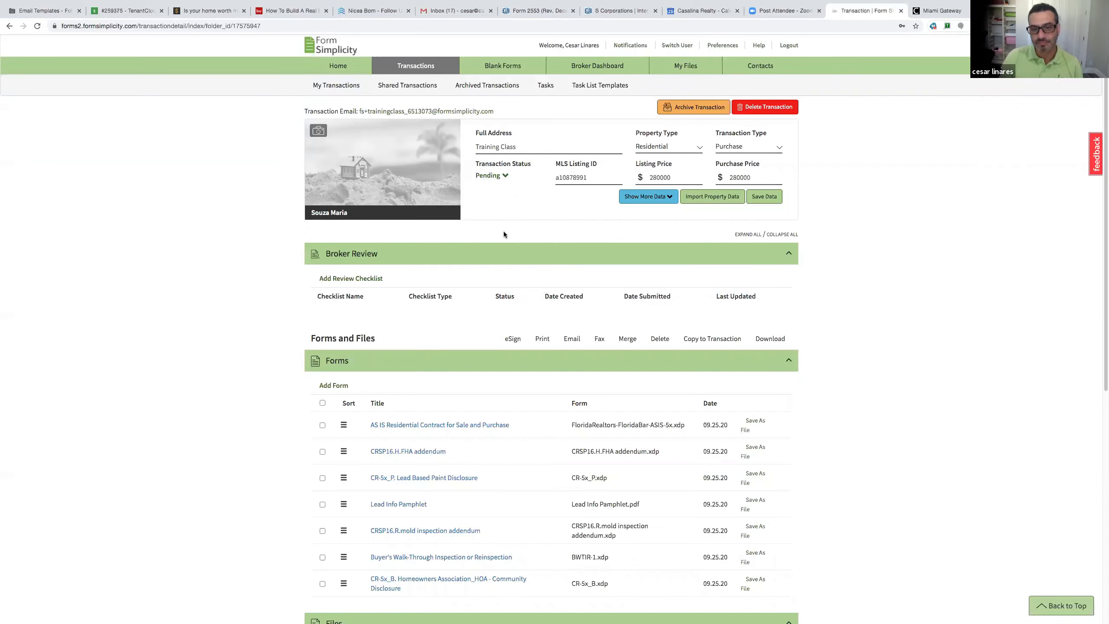
pyautogui.click(597, 179)
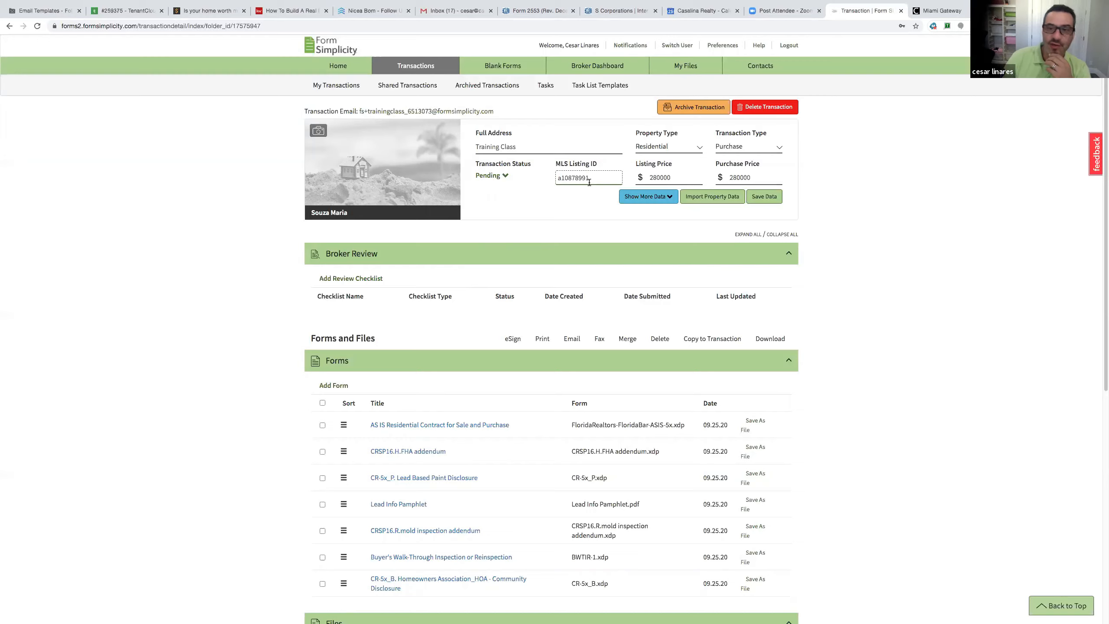
# Delete 'Training Class' from the Full Address and Street Address fields
pyautogui.click(636, 198)
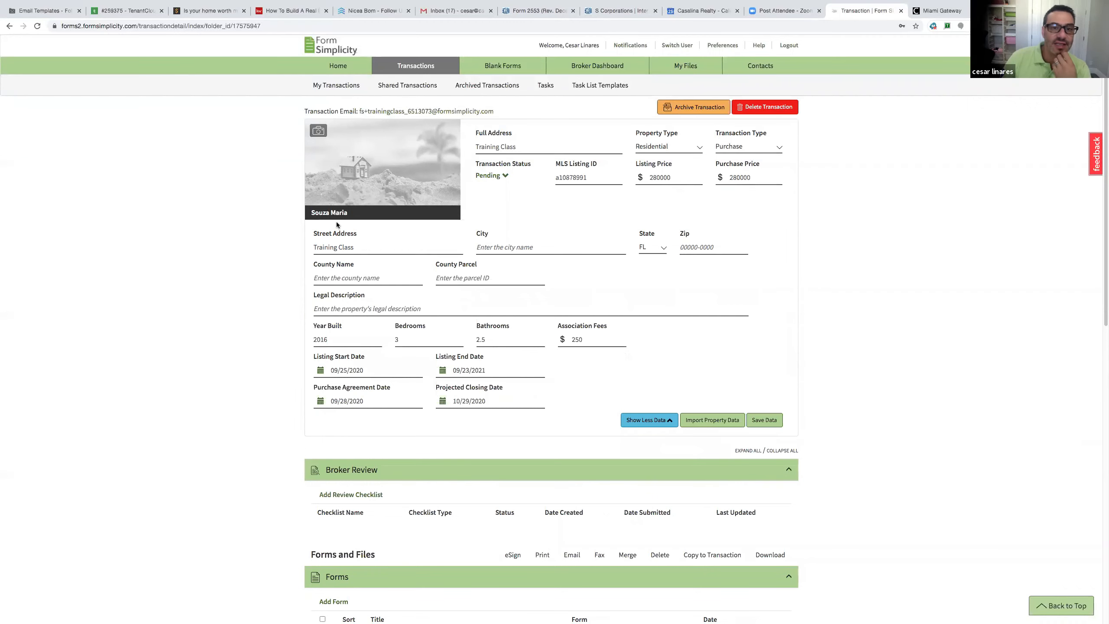
pyautogui.moveTo(523, 147); pyautogui.dragTo(454, 145)
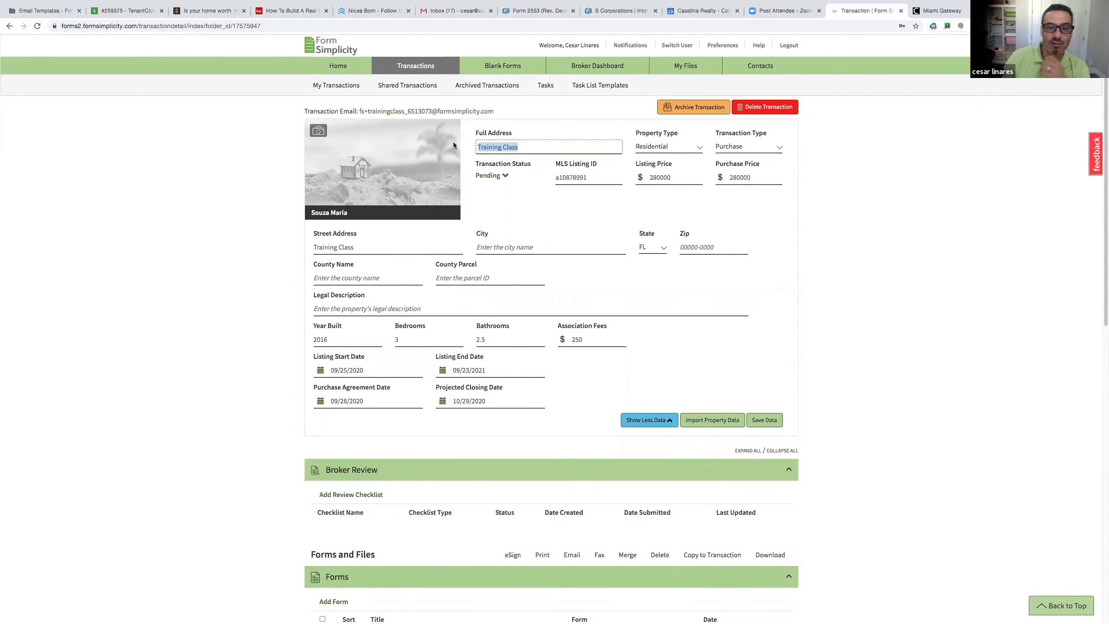
pyautogui.press('BackSpace')
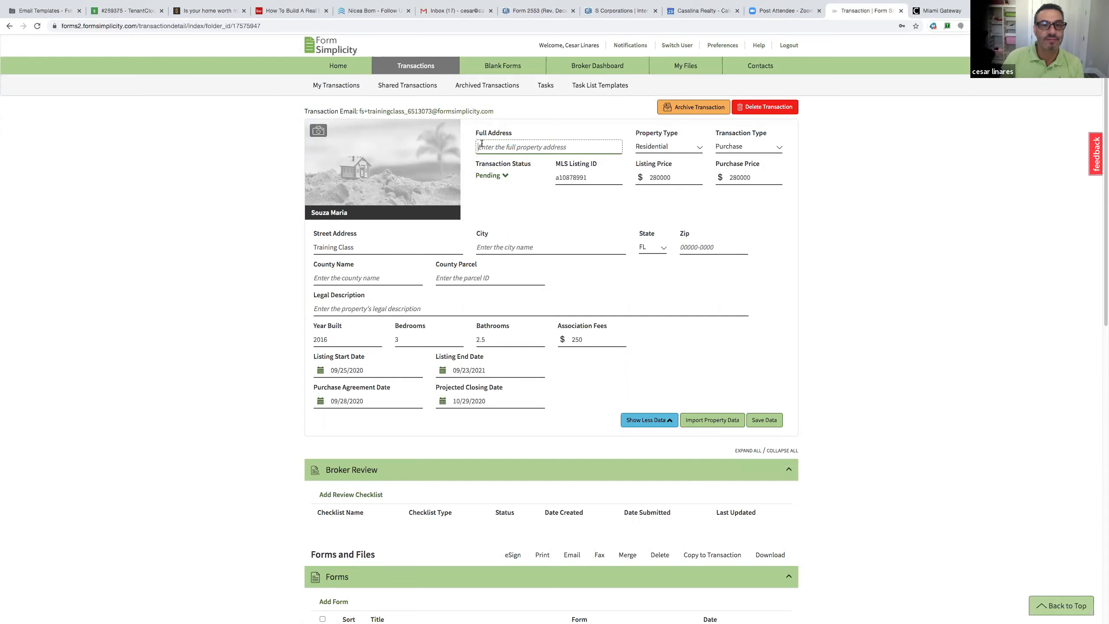
pyautogui.moveTo(376, 248); pyautogui.dragTo(306, 239)
pyautogui.press('BackSpace')
pyautogui.click(539, 231)
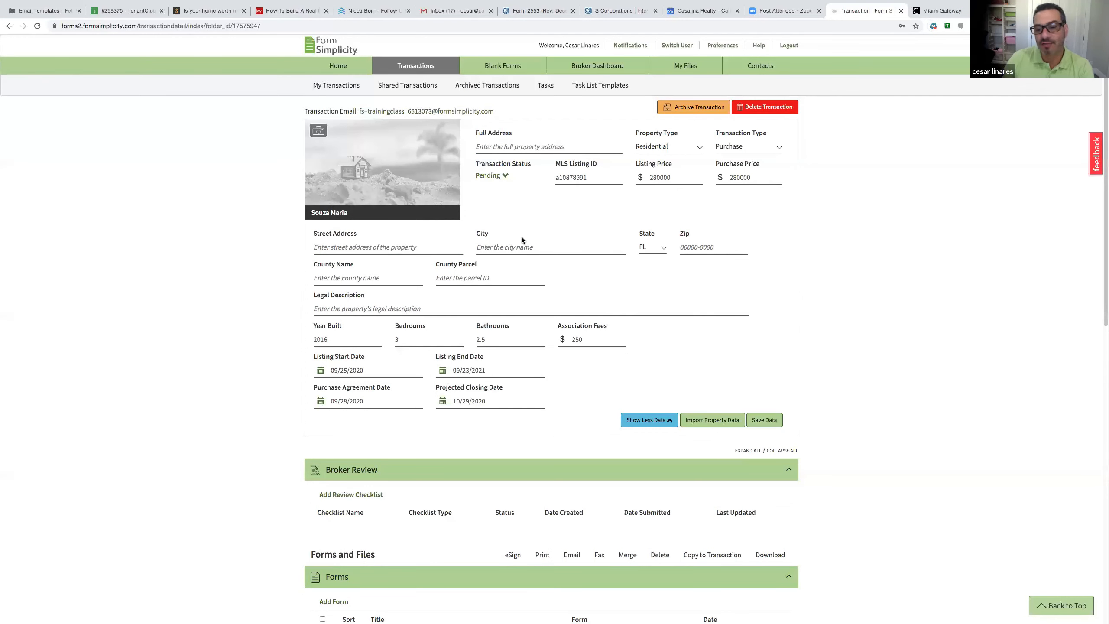
# Import MLS listing A10878991, with its photo and 589000 listing price, into the transaction
pyautogui.click(705, 423)
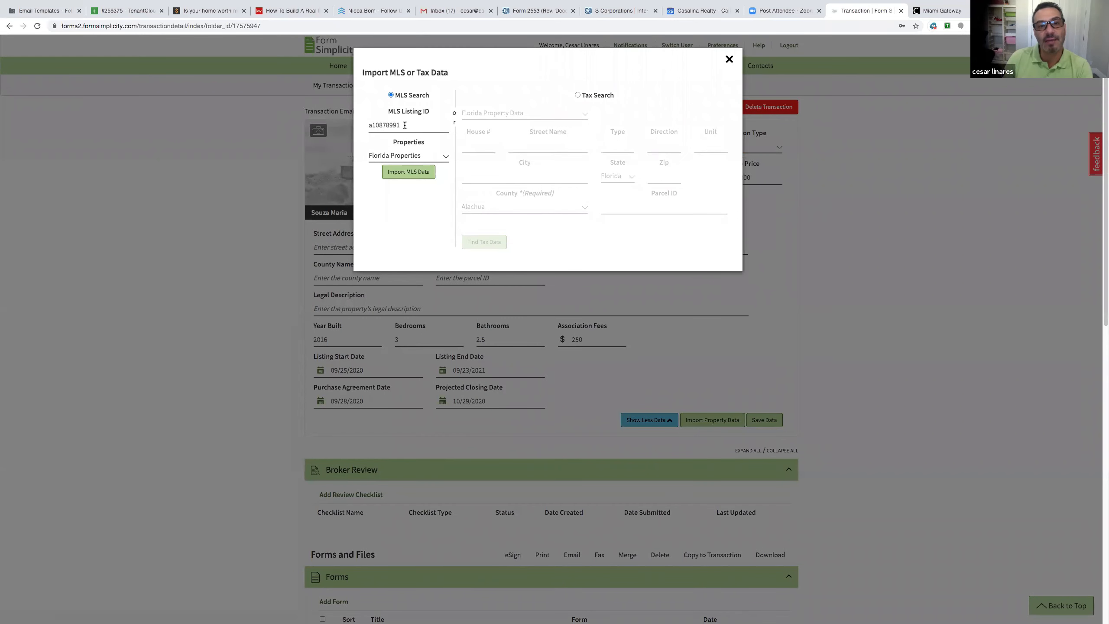
pyautogui.click(412, 173)
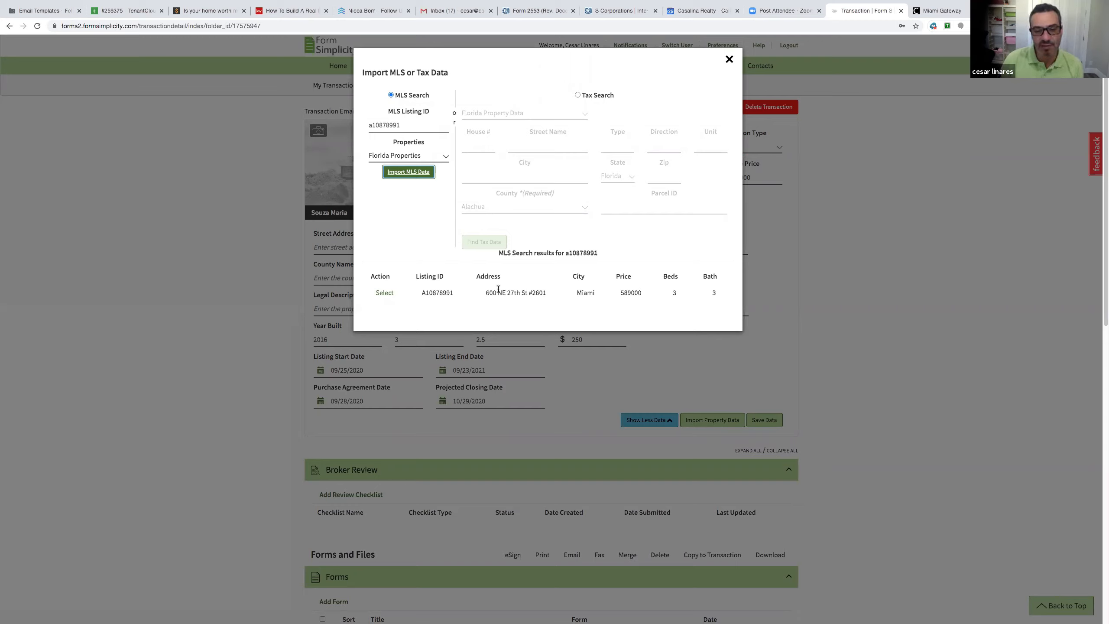
pyautogui.moveTo(485, 292); pyautogui.dragTo(545, 297)
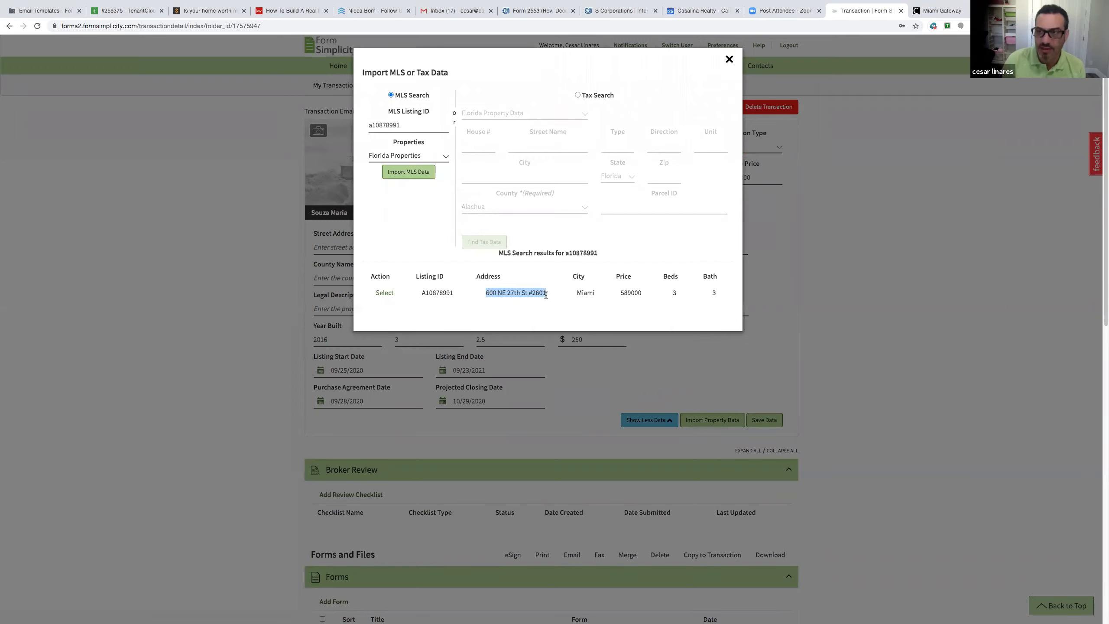
pyautogui.click(385, 294)
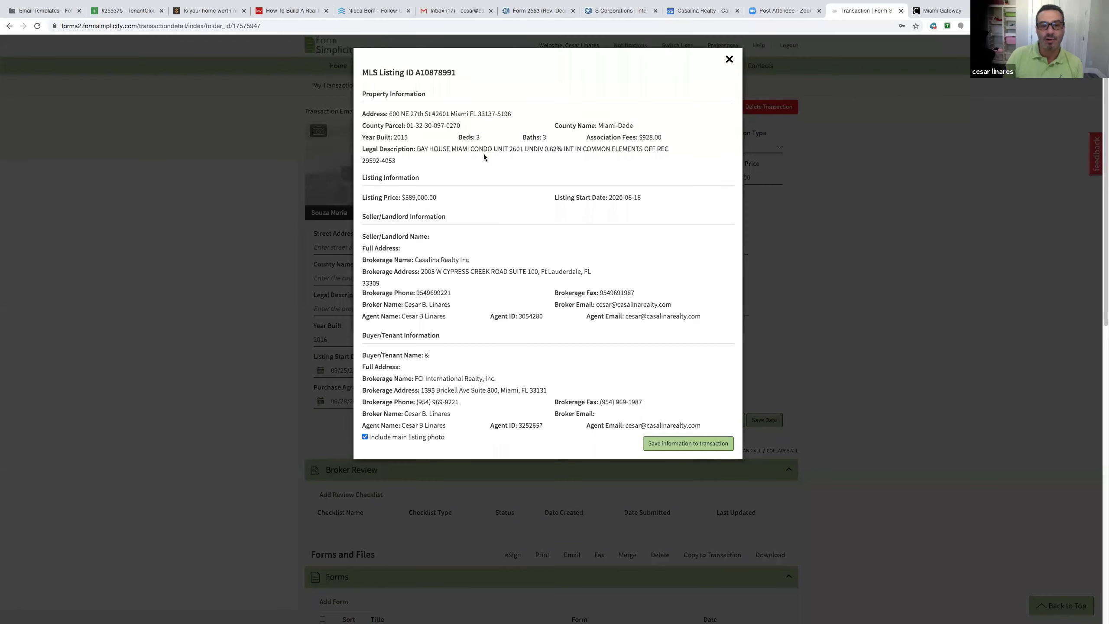
pyautogui.scroll(-1, 481, 197)
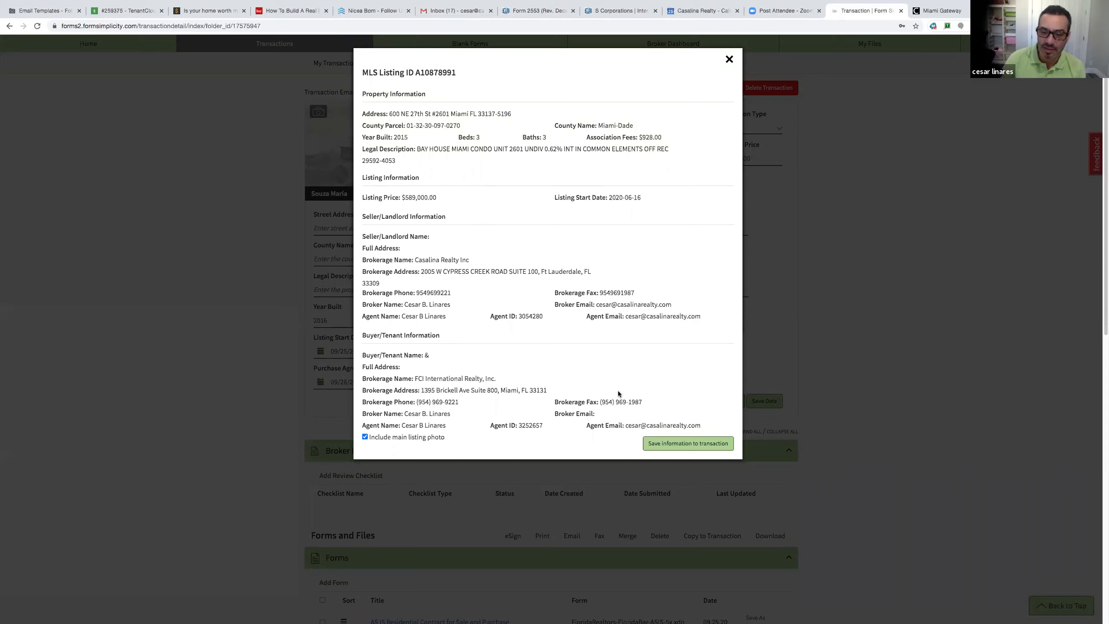
pyautogui.click(672, 445)
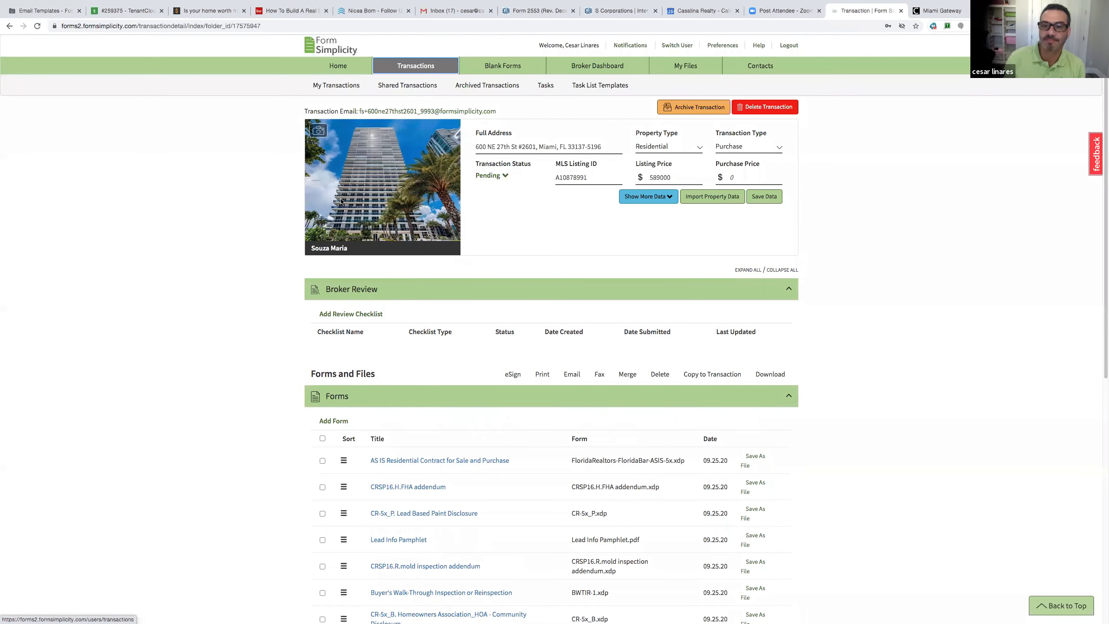
# Save 09/25/2020 as the purchase agreement date and 10/23/2020 as projected closing date
pyautogui.click(659, 199)
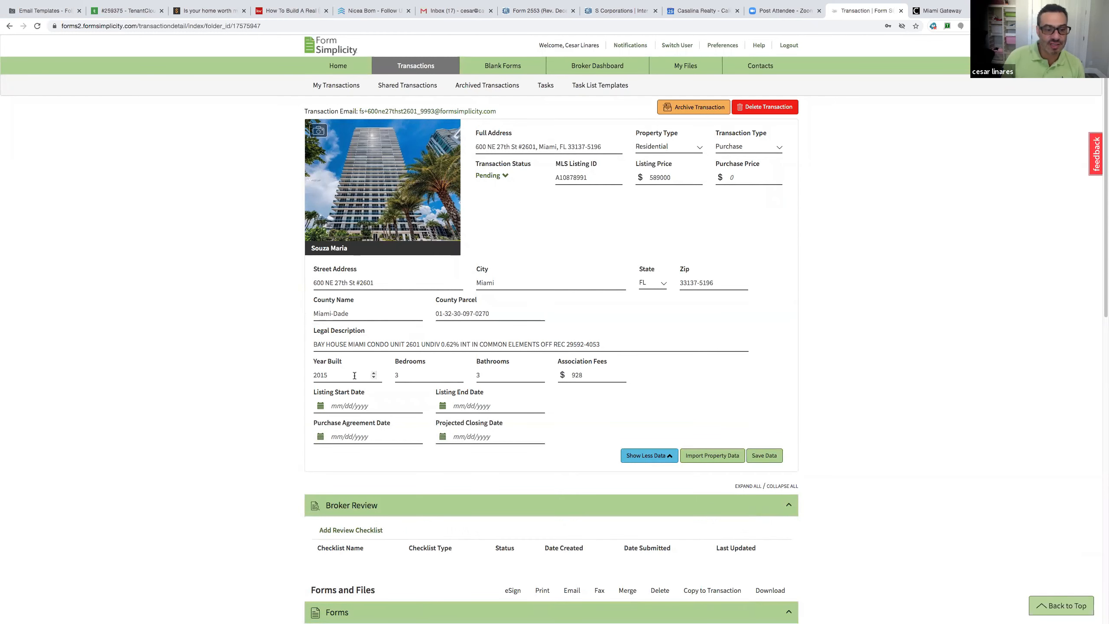
pyautogui.click(348, 406)
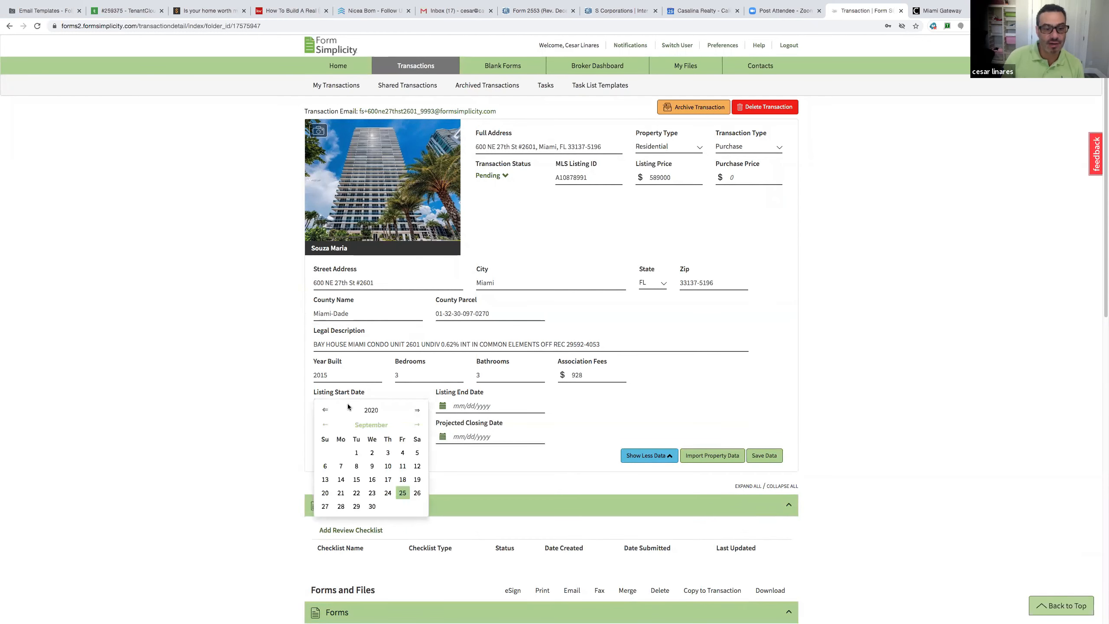
pyautogui.click(487, 405)
pyautogui.click(567, 415)
pyautogui.click(369, 437)
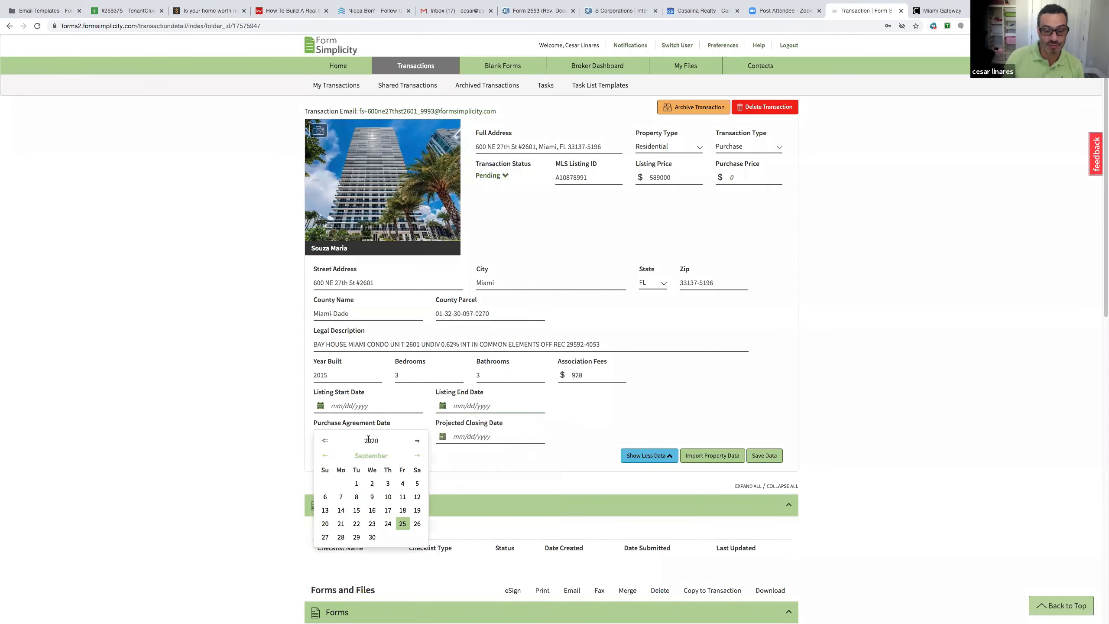
pyautogui.click(402, 523)
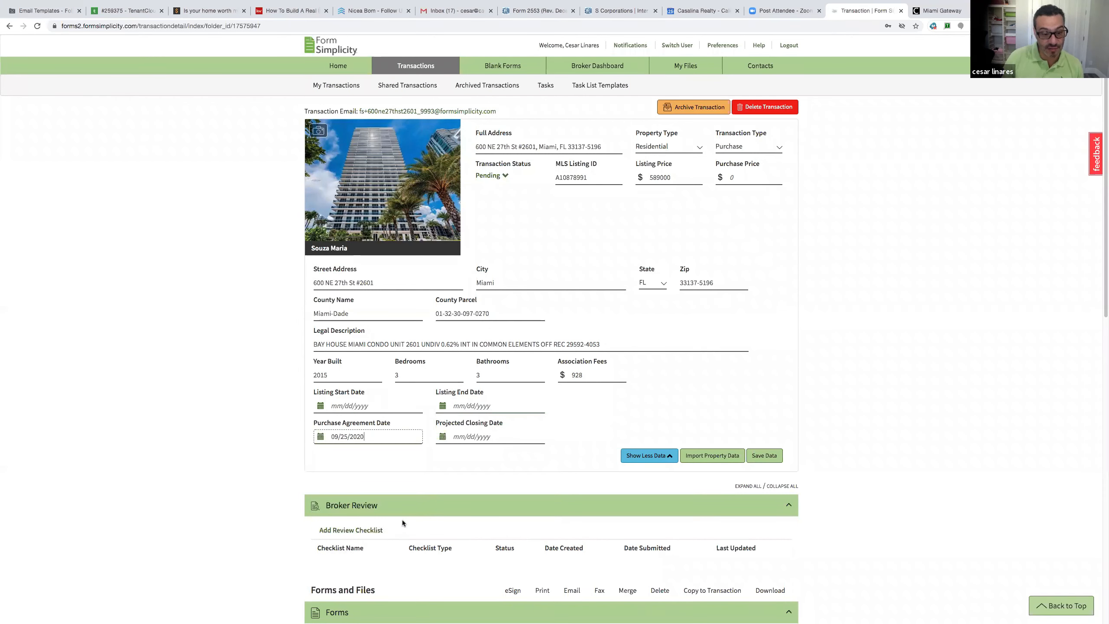
pyautogui.click(383, 438)
pyautogui.click(482, 437)
pyautogui.click(539, 455)
pyautogui.click(524, 526)
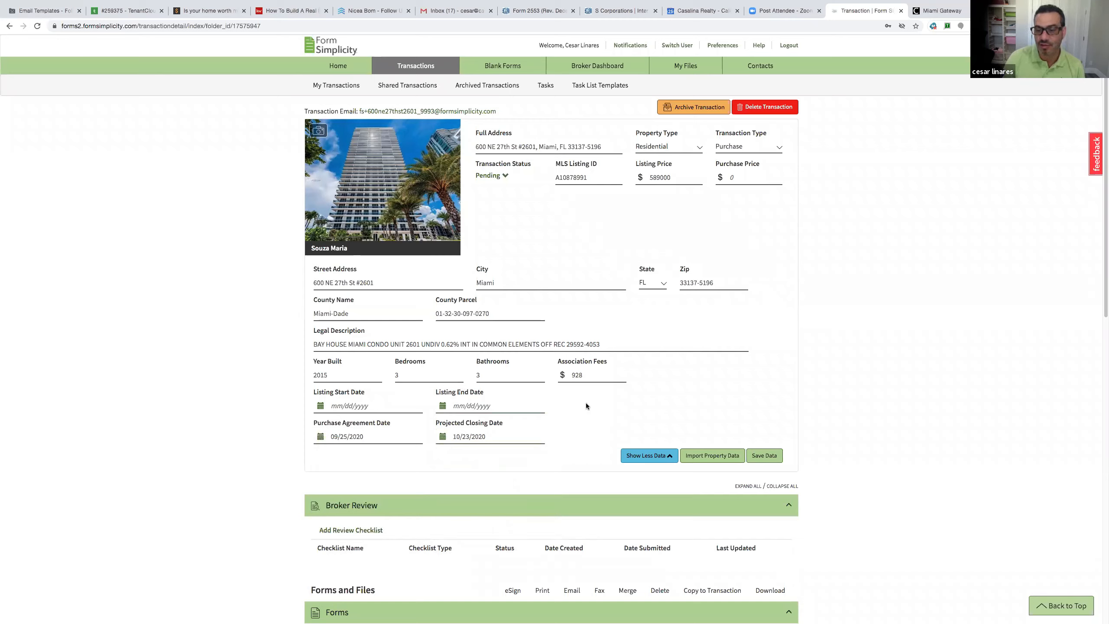
pyautogui.click(767, 456)
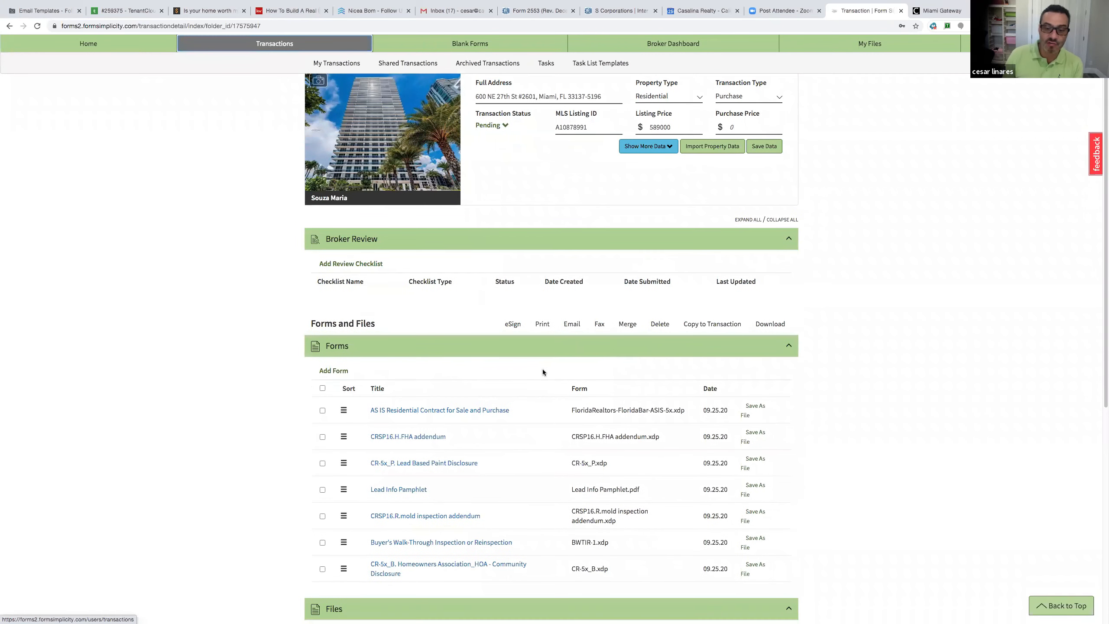
# Expand Transaction Participants to show the seller/landlord and buyer/tenant brokers and agents
pyautogui.scroll(-1, 543, 369)
pyautogui.scroll(-2, 526, 375)
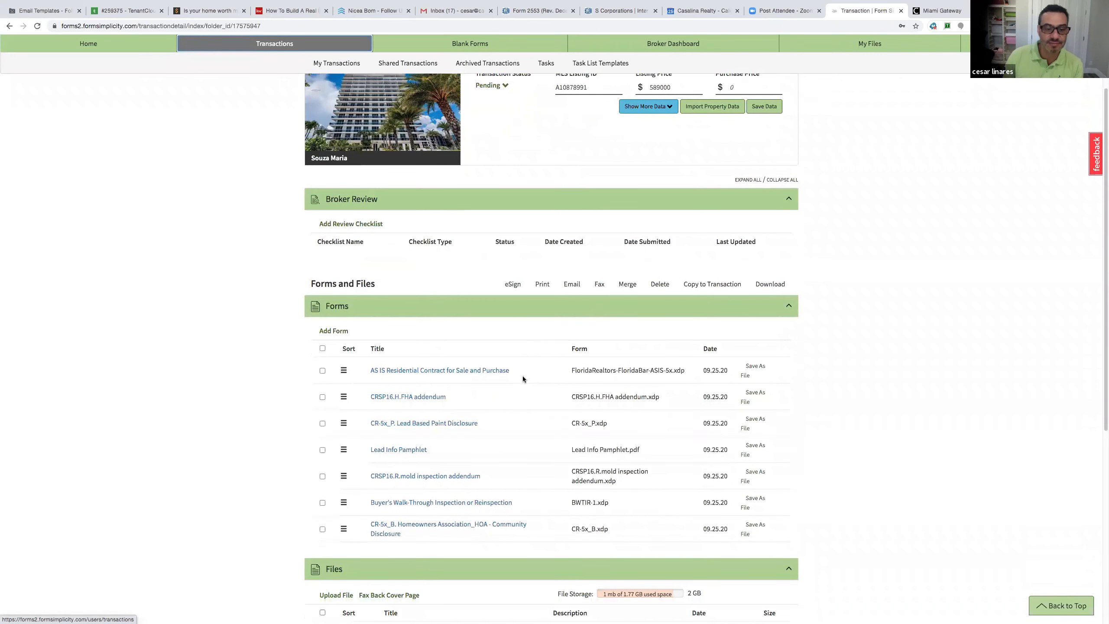
pyautogui.scroll(-3, 524, 377)
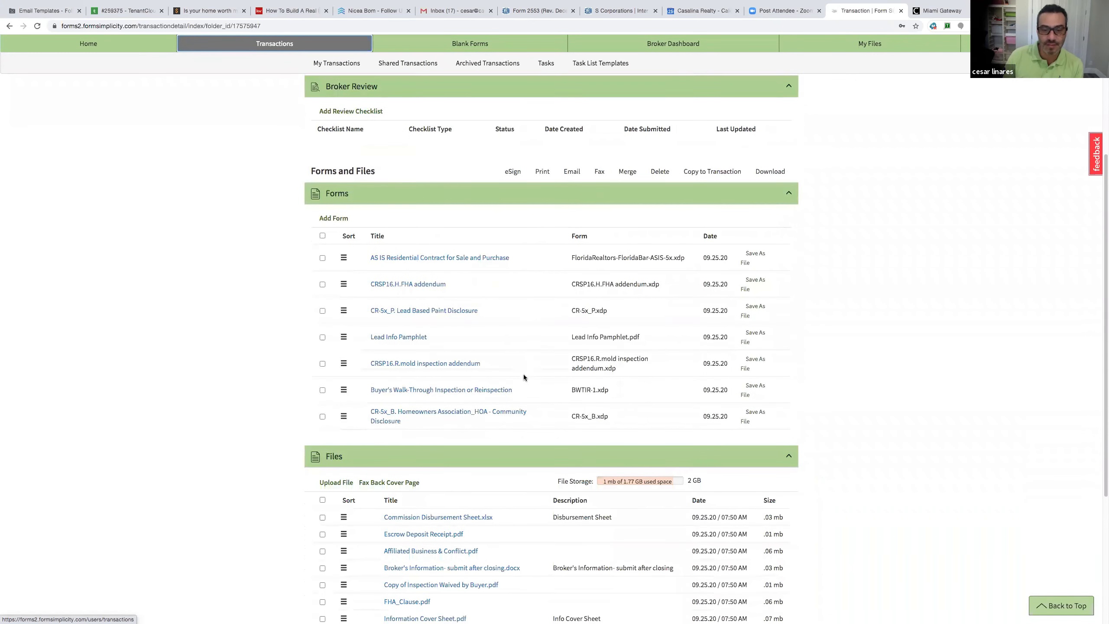
pyautogui.scroll(-3, 518, 378)
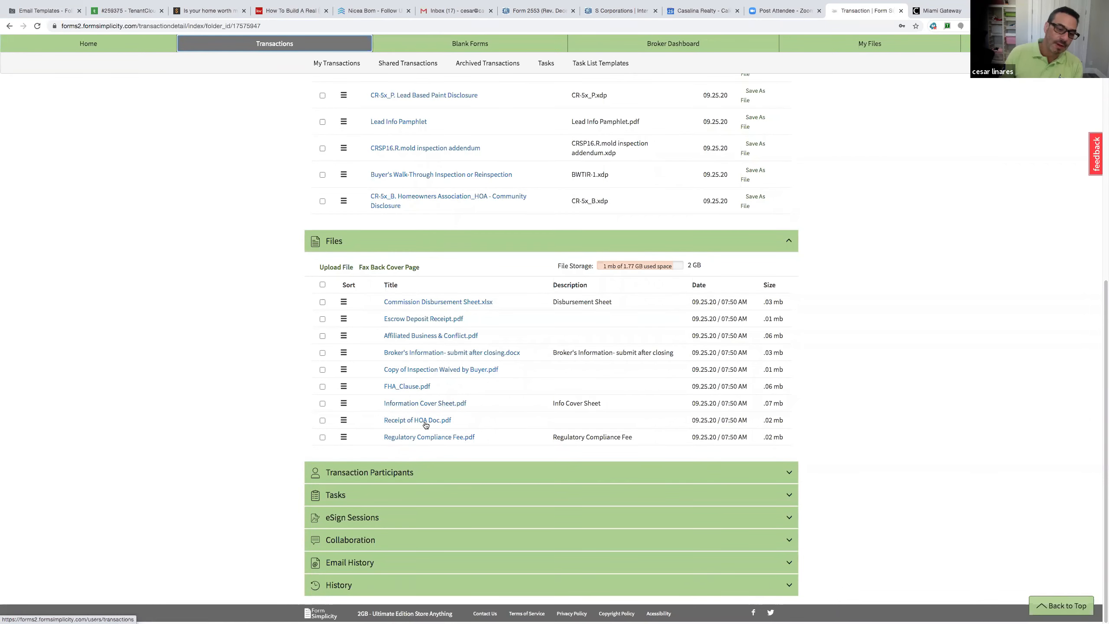
pyautogui.click(393, 472)
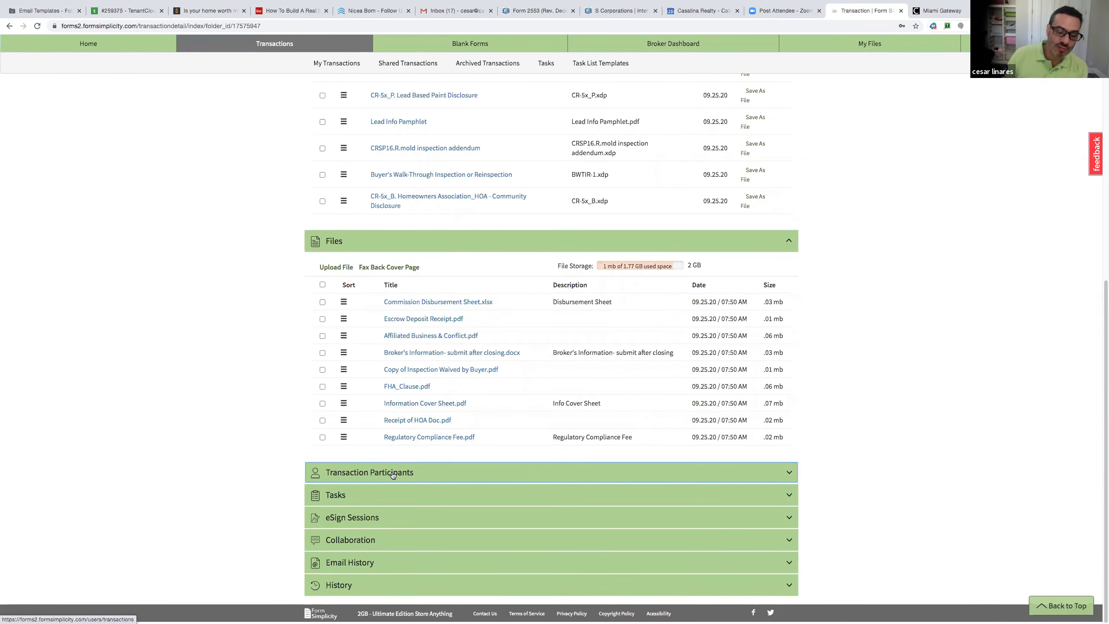
pyautogui.scroll(-3, 393, 473)
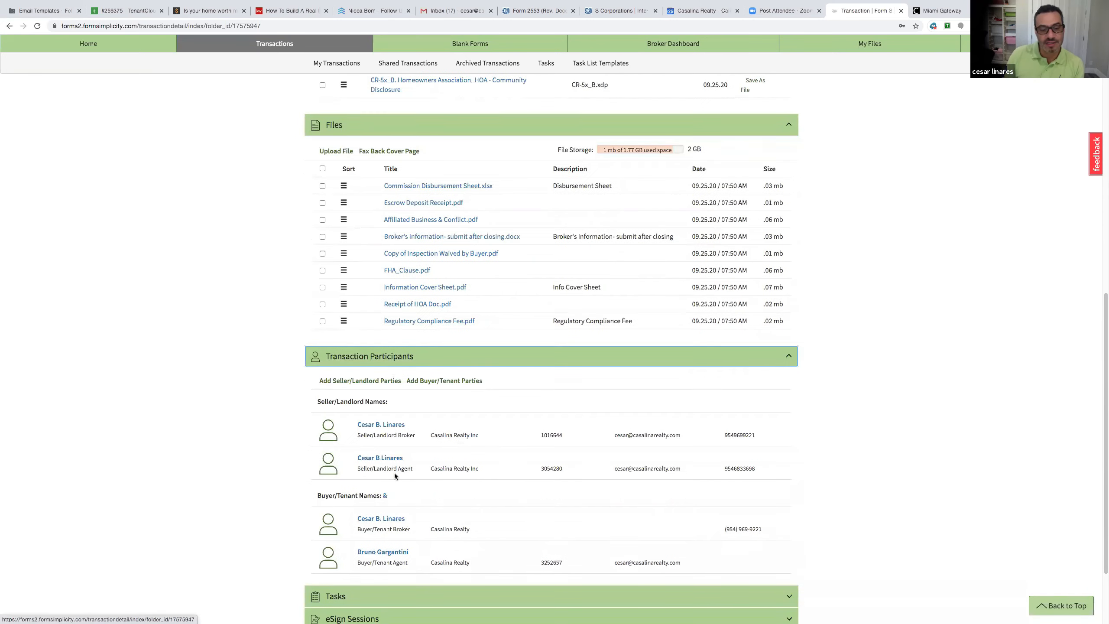
# Start seller/landlord Party 1 and enter the seller's name
pyautogui.click(341, 384)
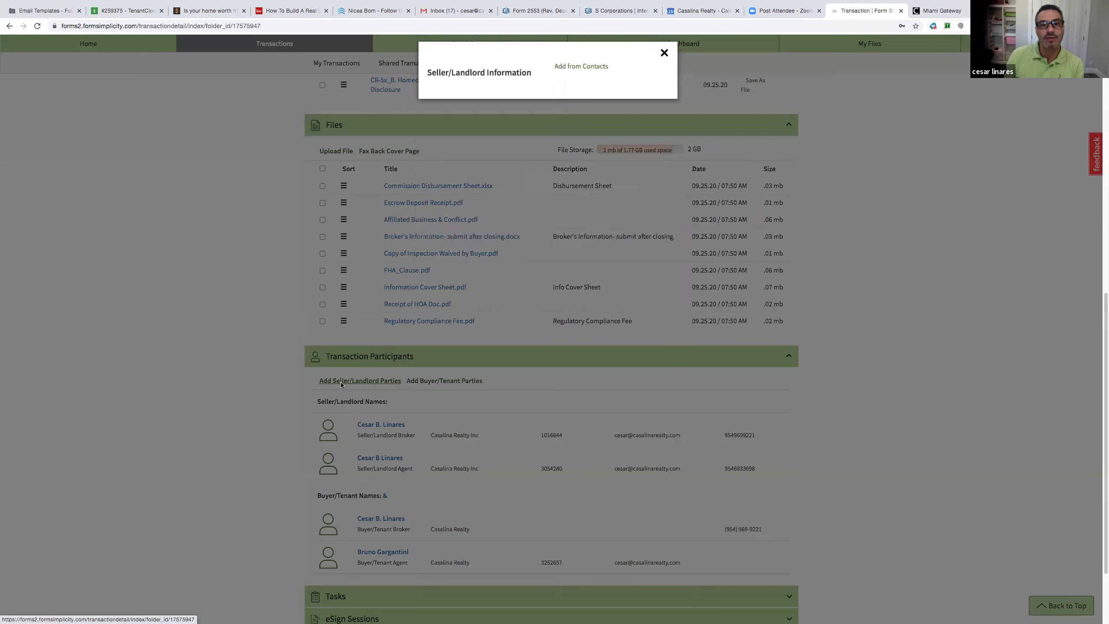
pyautogui.click(484, 145)
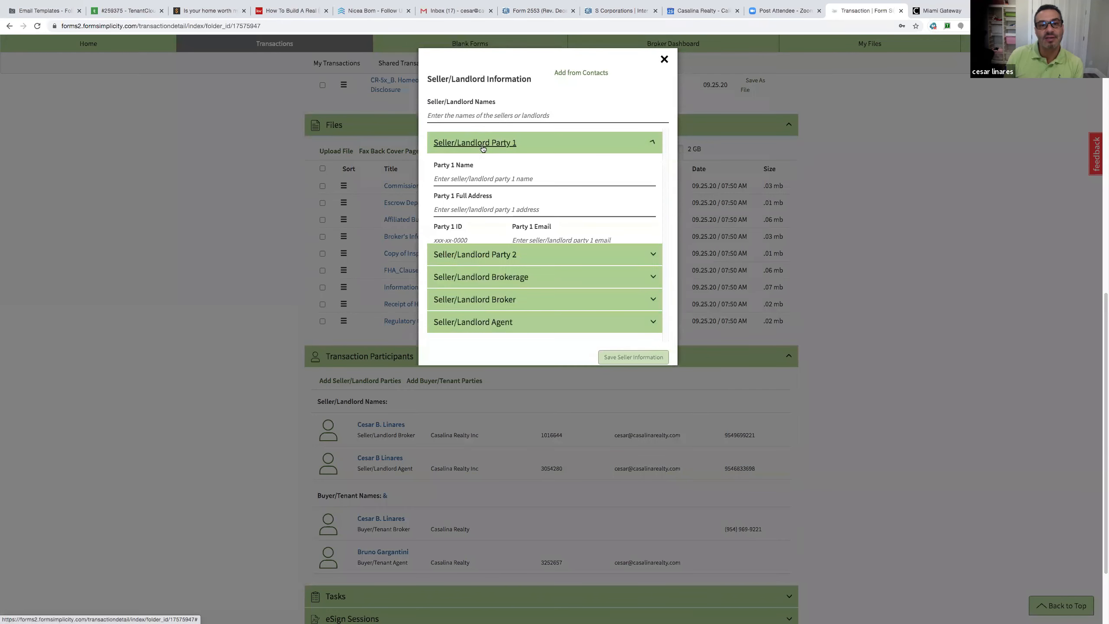
pyautogui.click(465, 176)
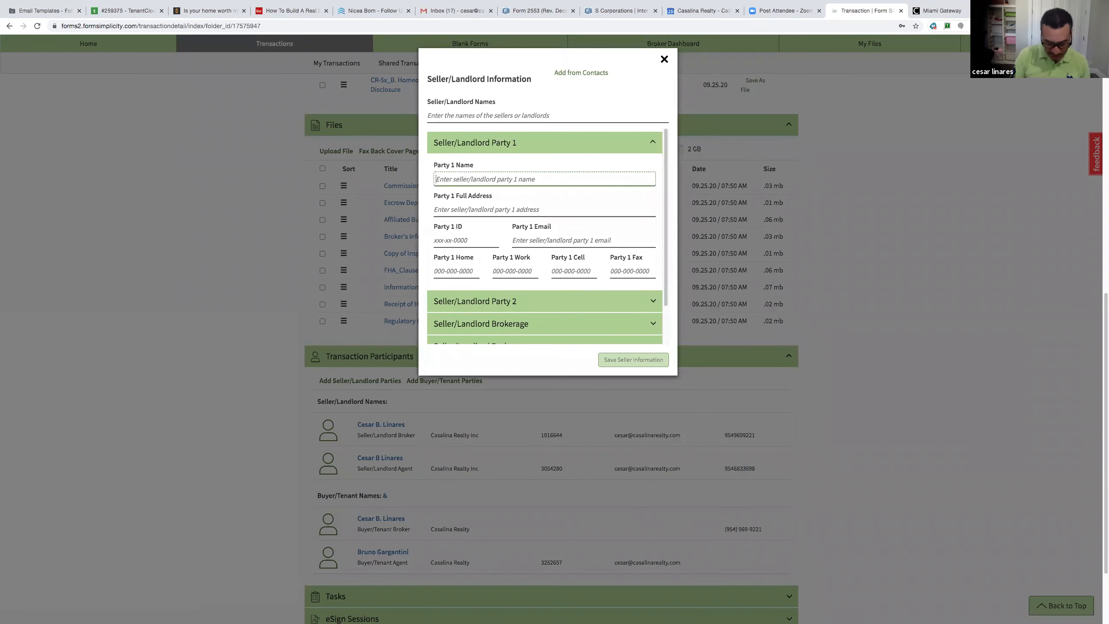
pyautogui.write('John F')
pyautogui.press('BackSpace')
pyautogui.write('Doe')
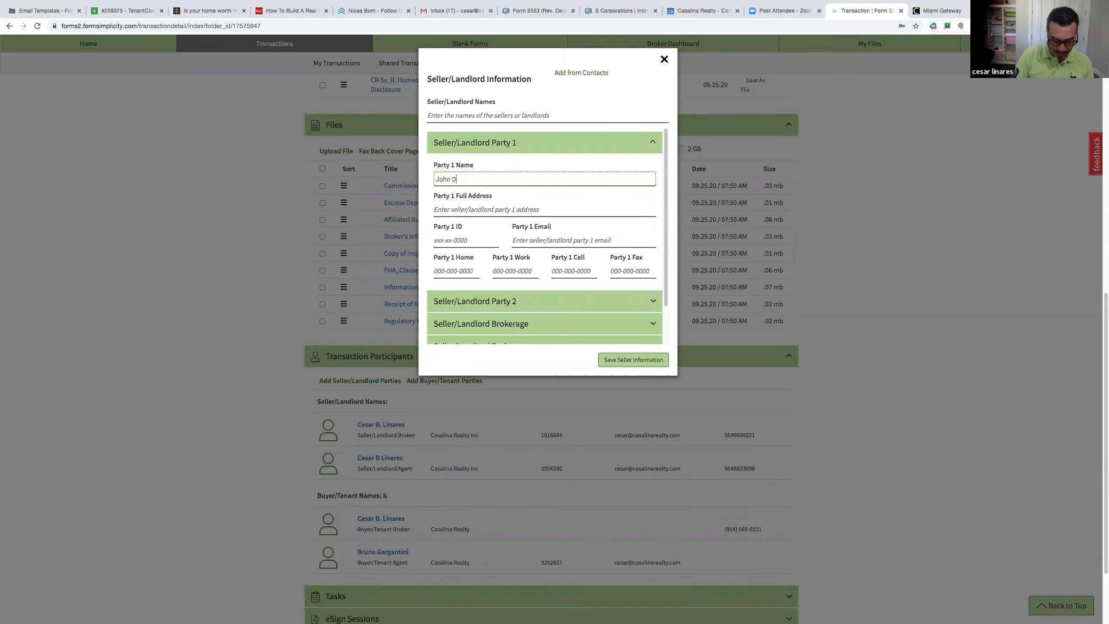
# Enter the seller's full Miami address, correcting the street direction to NE, and save
pyautogui.click(461, 208)
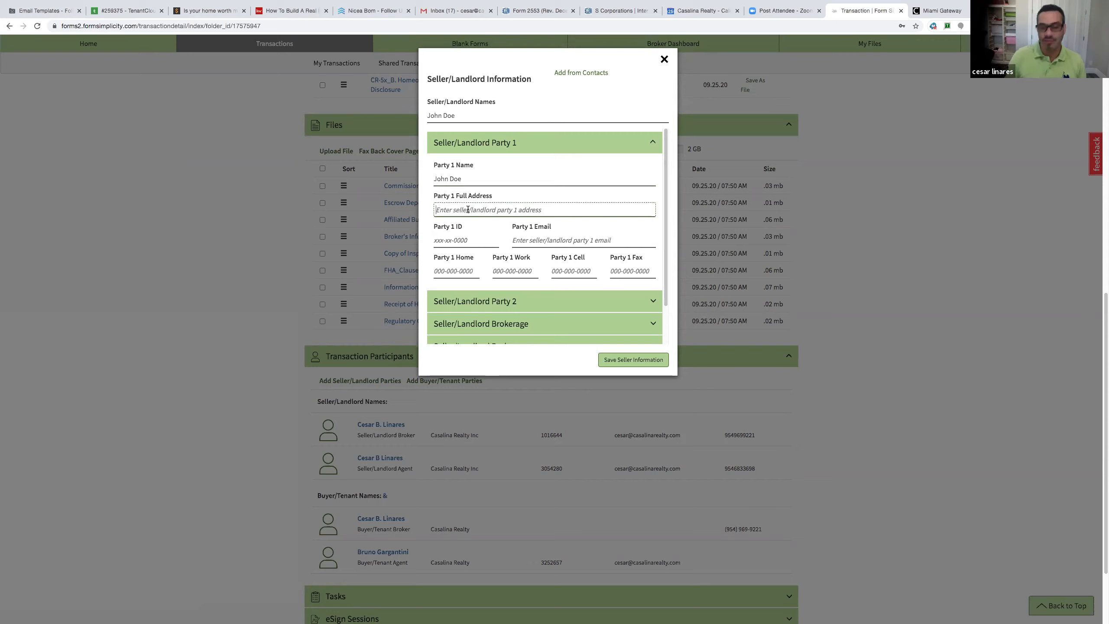
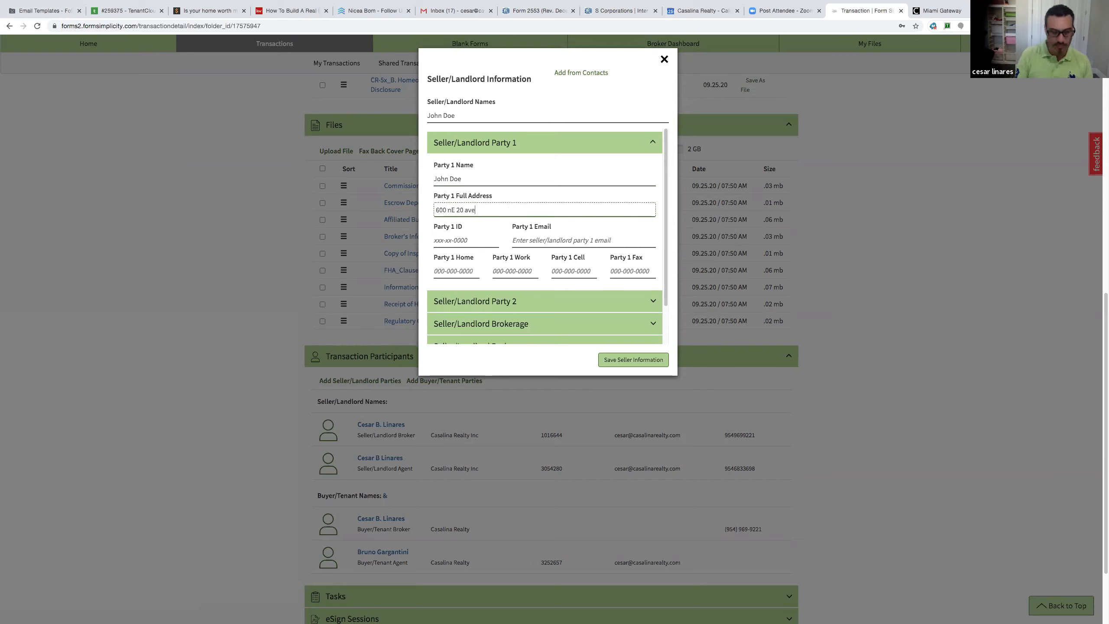
pyautogui.click(451, 209)
pyautogui.press('BackSpace')
pyautogui.write('N')
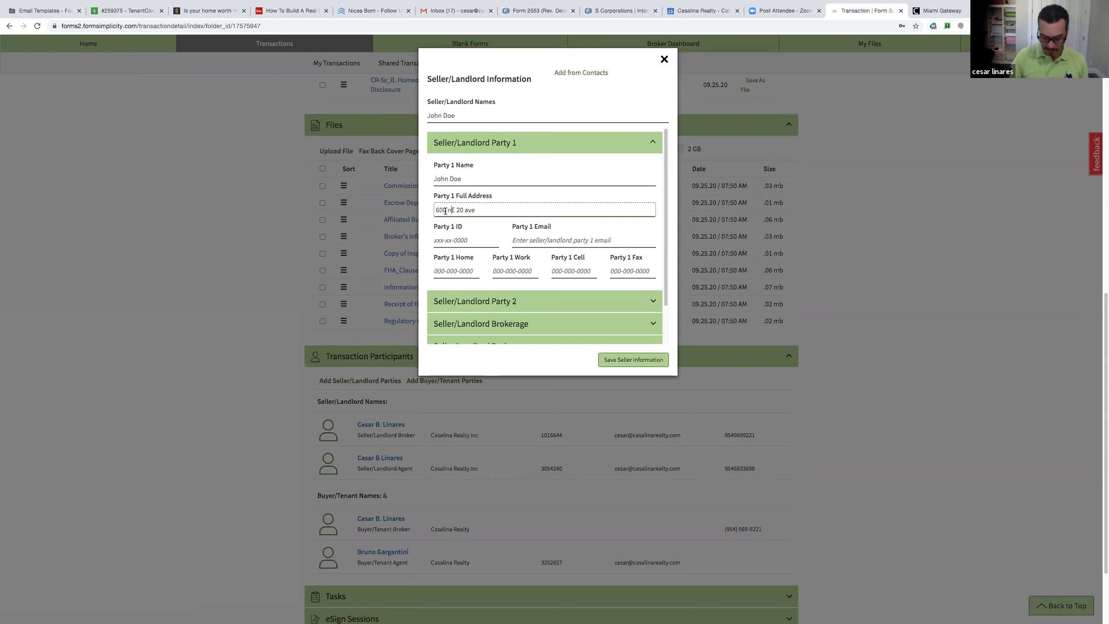
pyautogui.press('BackSpace')
pyautogui.write('N')
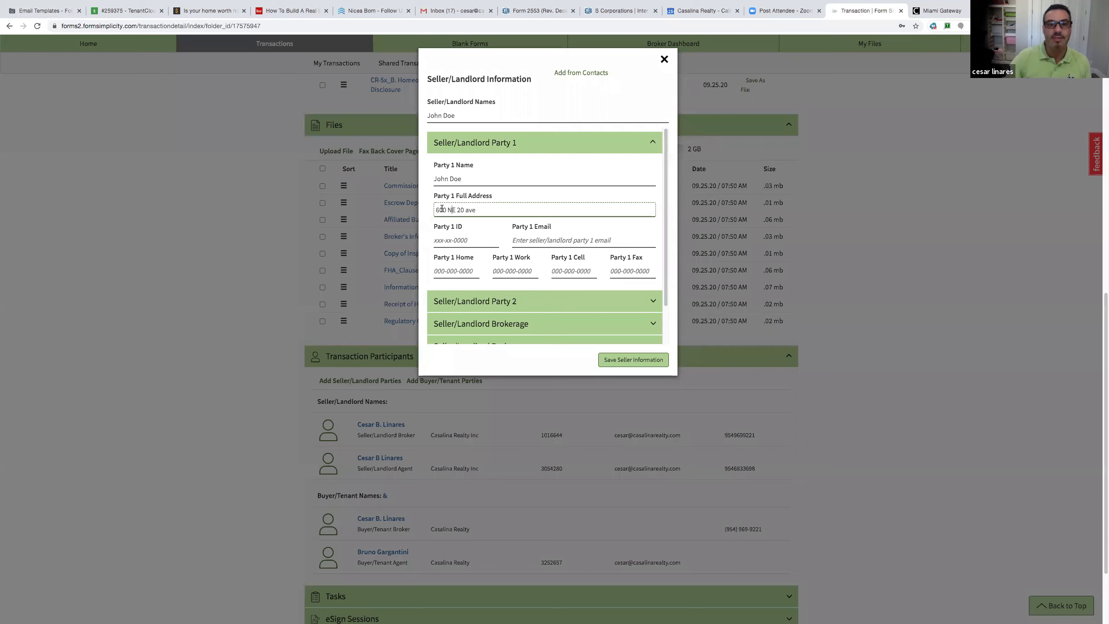
pyautogui.click(505, 214)
pyautogui.write('MI')
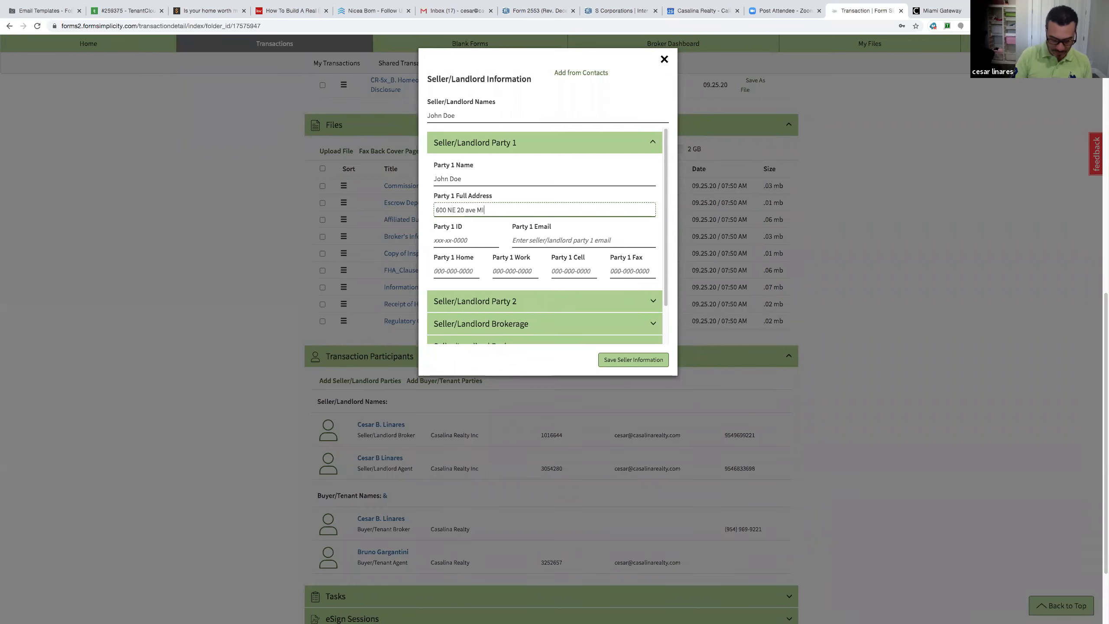
pyautogui.write('AMI FL 33321')
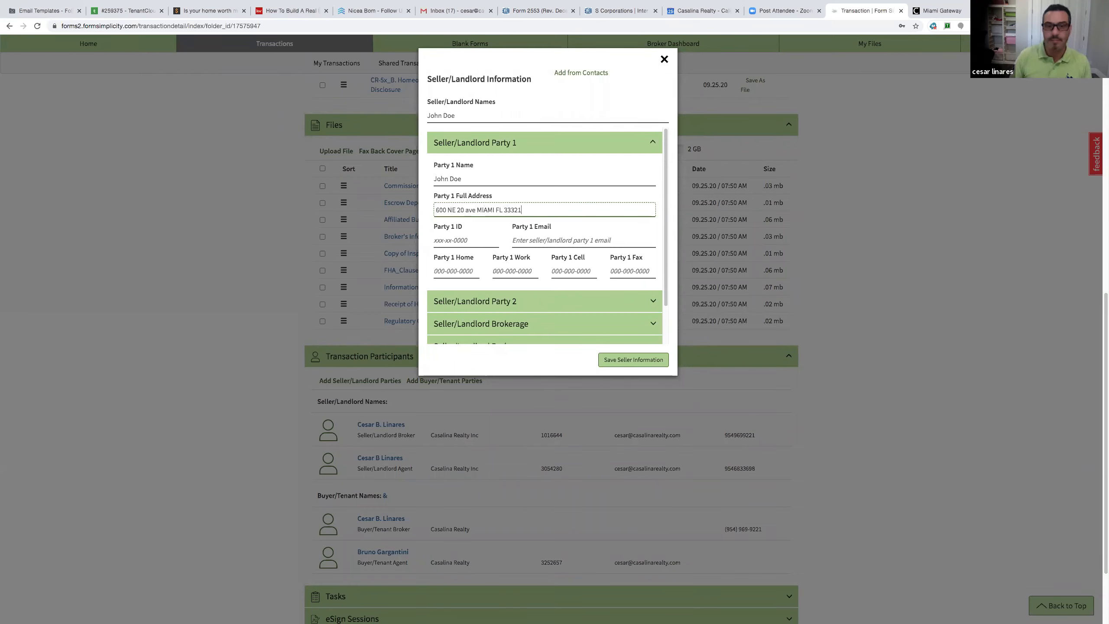
pyautogui.click(536, 240)
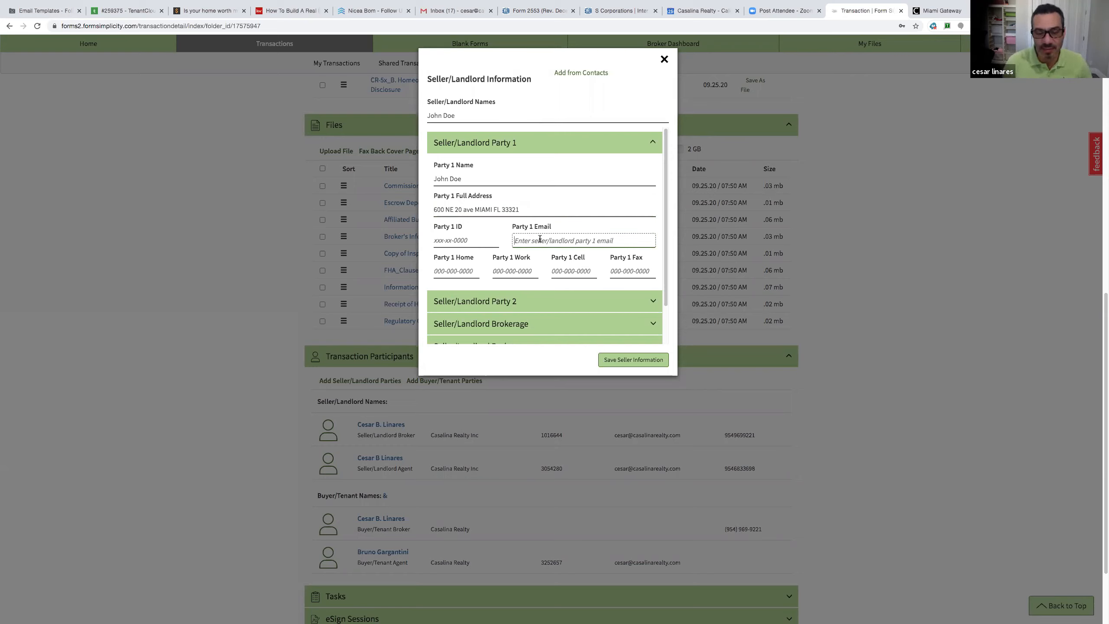
pyautogui.click(626, 357)
pyautogui.click(475, 176)
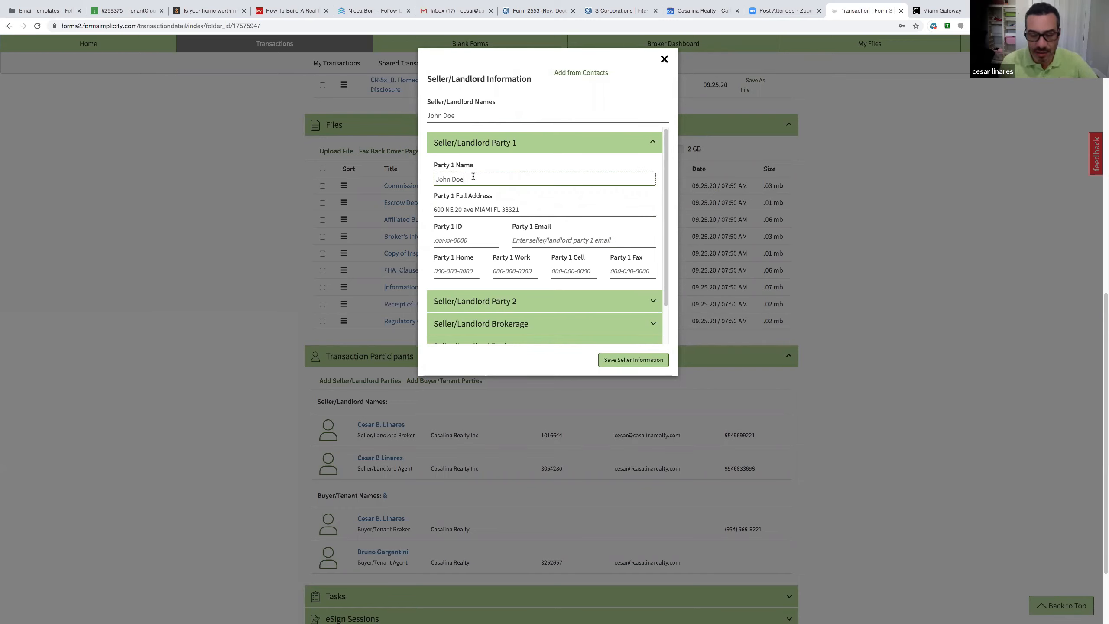
pyautogui.click(644, 362)
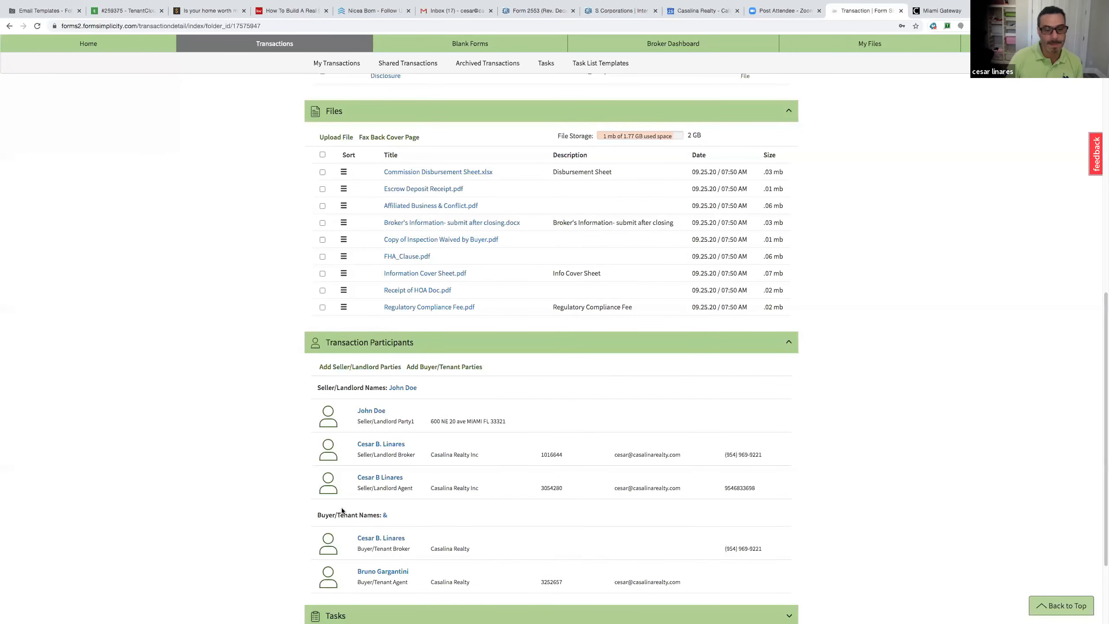
# Start buyer/tenant Party 1 and enter the buyer's name
pyautogui.click(430, 367)
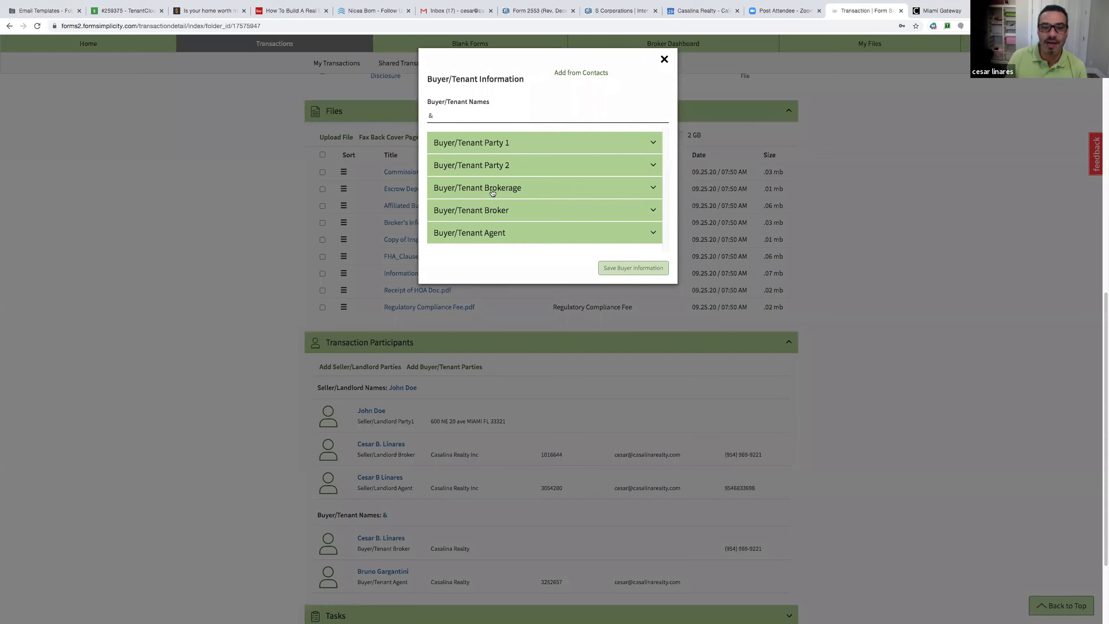
pyautogui.click(450, 147)
pyautogui.click(454, 178)
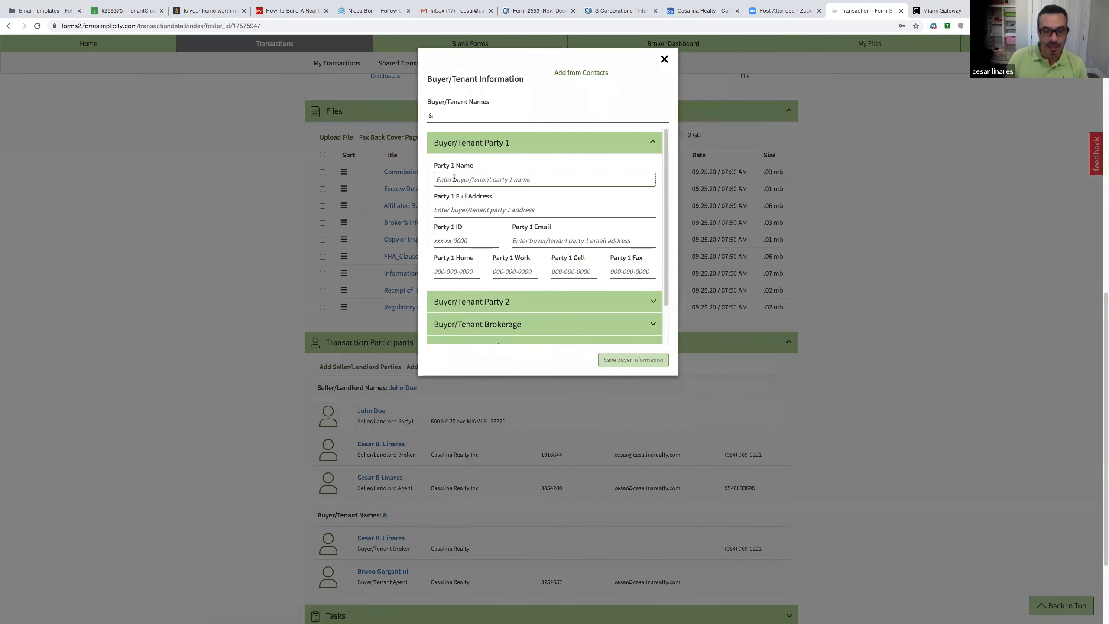
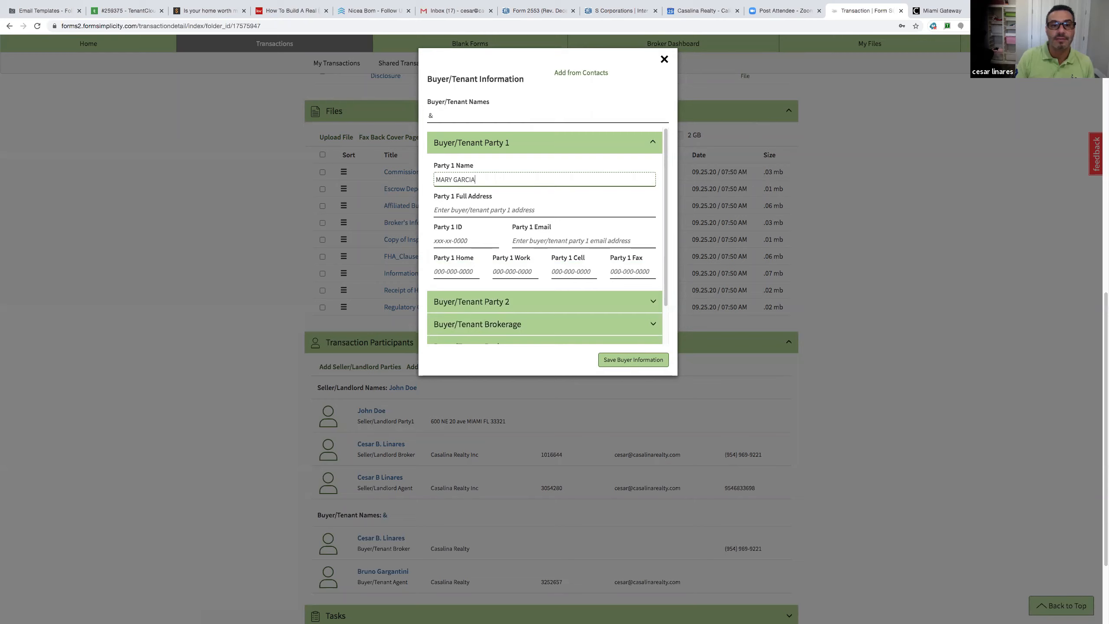
pyautogui.click(431, 116)
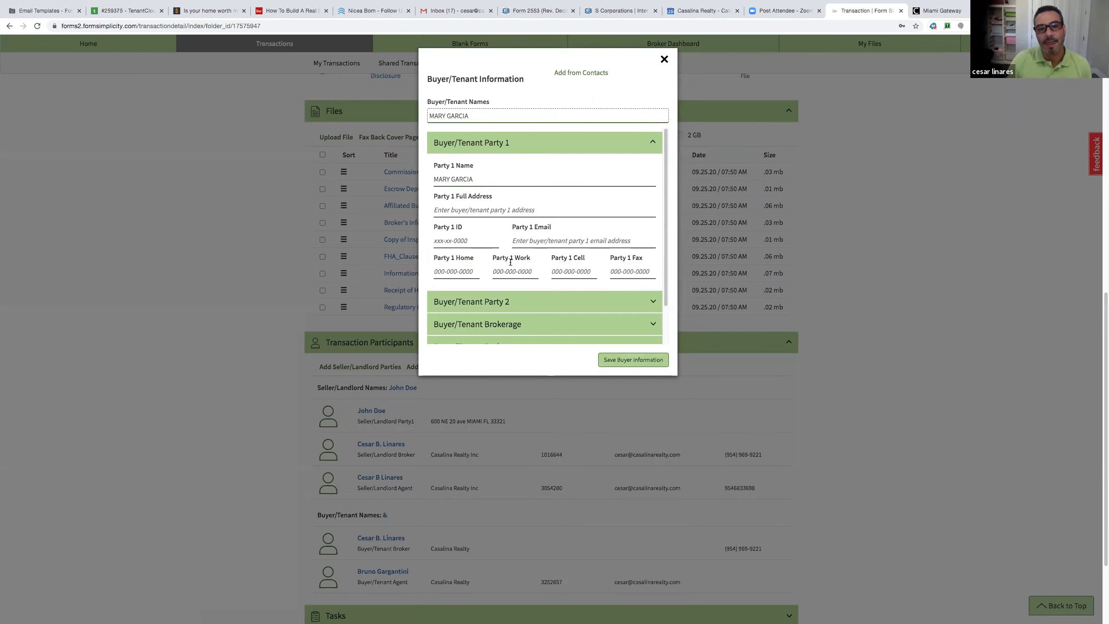
# Enter the buyer's full address, e-mail and cell number, fix the town typo, and save
pyautogui.click(507, 211)
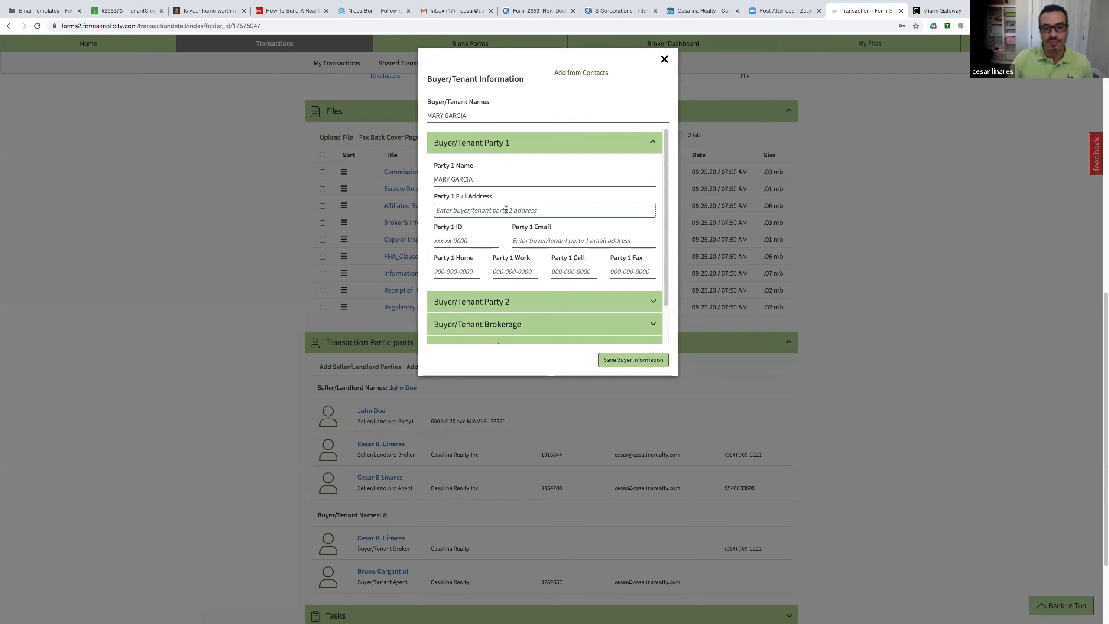
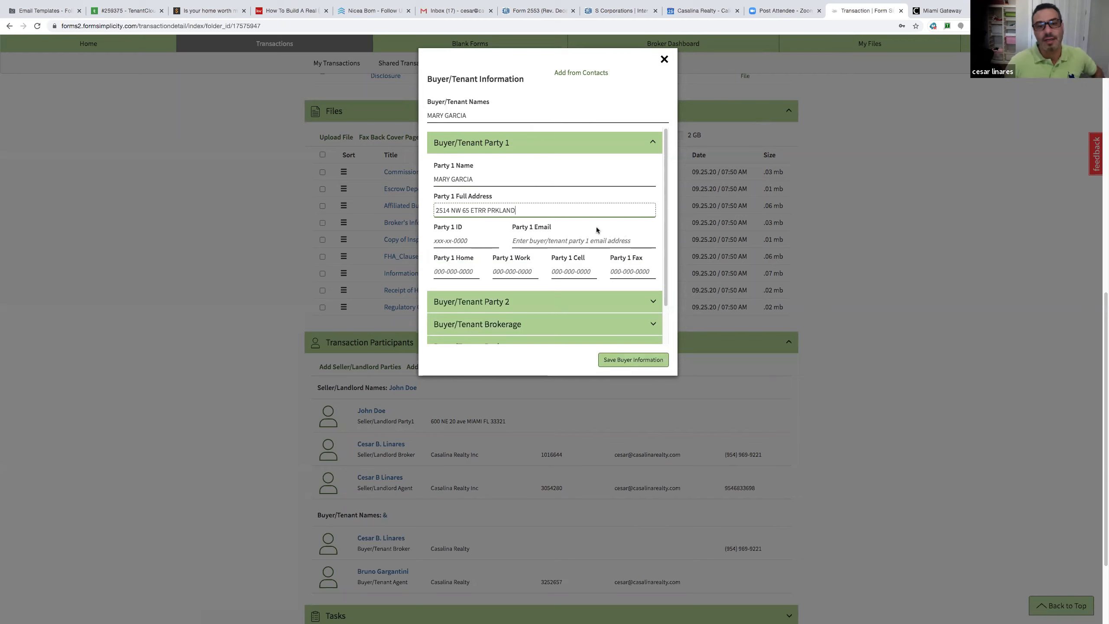
pyautogui.click(489, 211)
pyautogui.write('A')
pyautogui.click(537, 237)
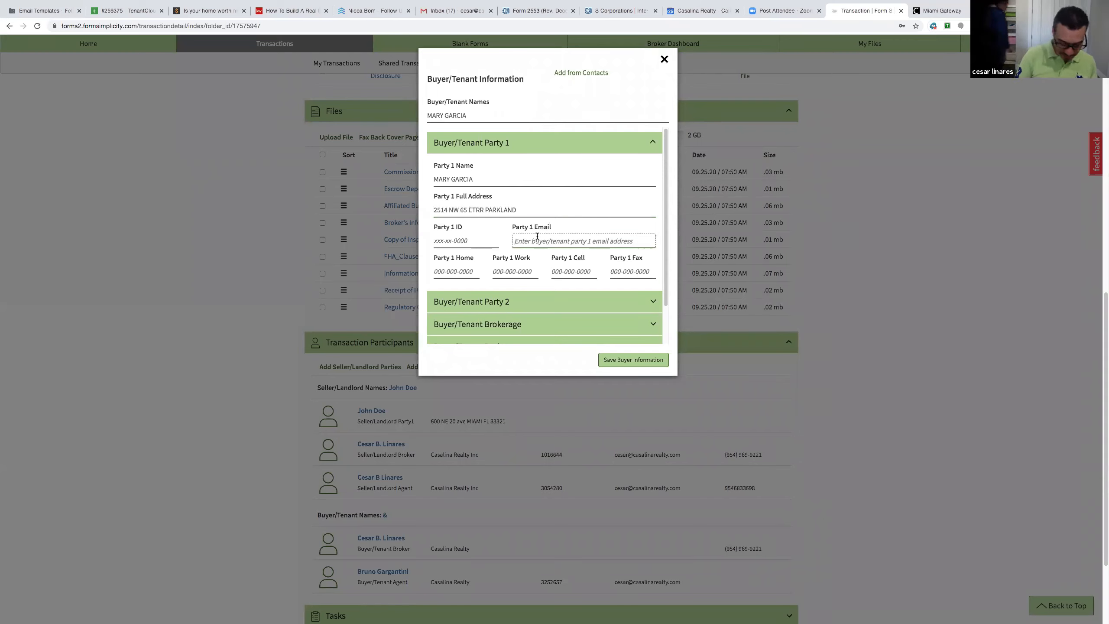
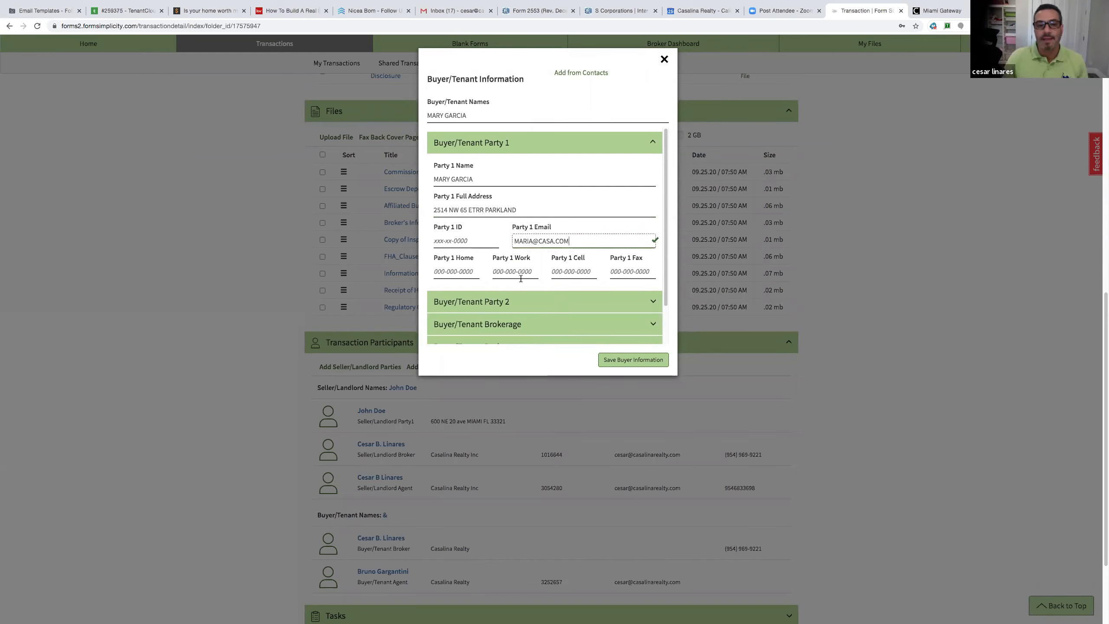
pyautogui.click(557, 271)
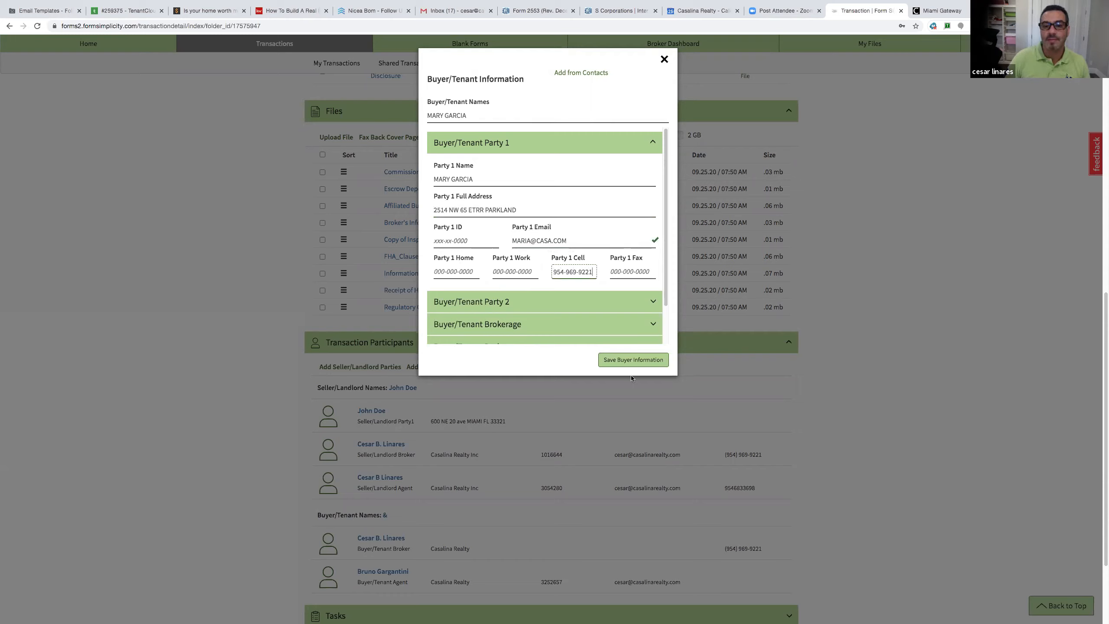
pyautogui.click(629, 363)
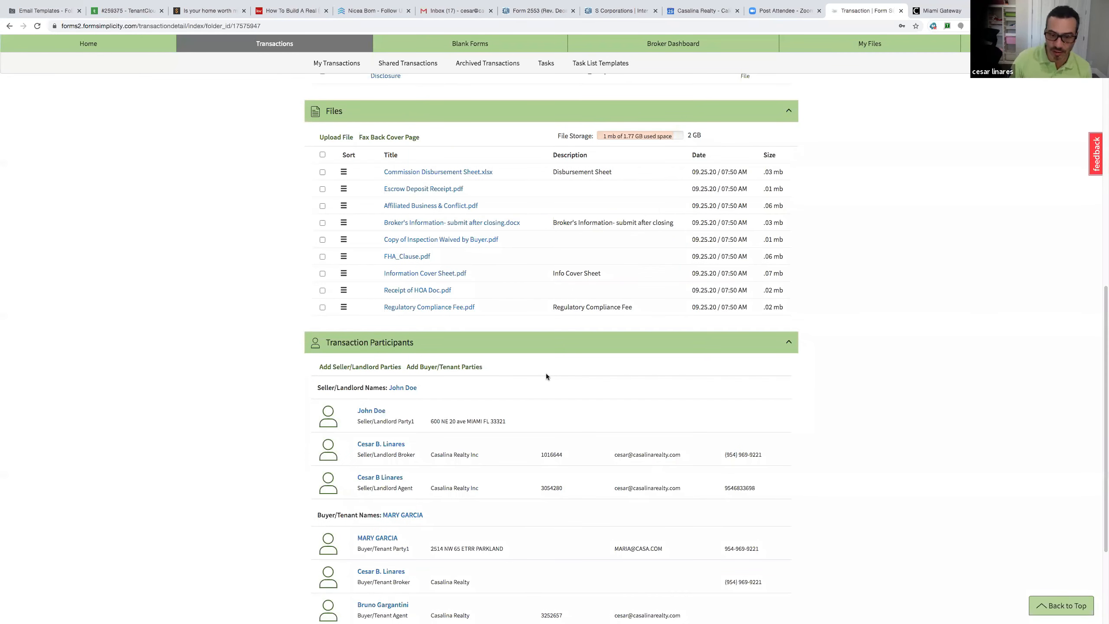
# Expand the eSign Sessions section, showing no sessions, then return up to the Forms list
pyautogui.scroll(-4, 547, 375)
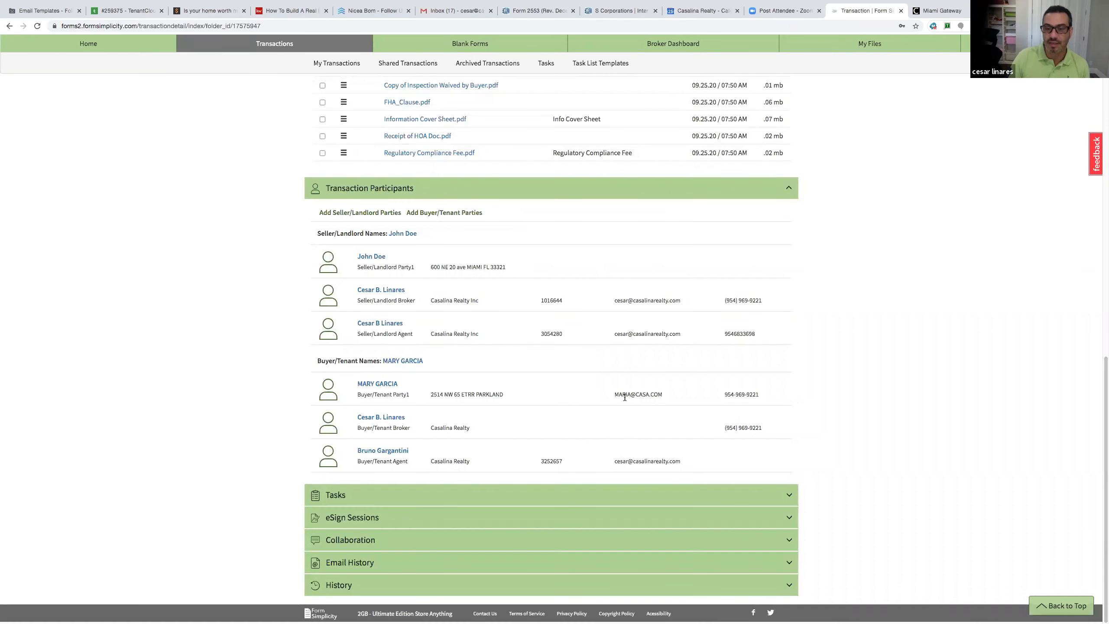
pyautogui.moveTo(613, 395); pyautogui.dragTo(665, 398)
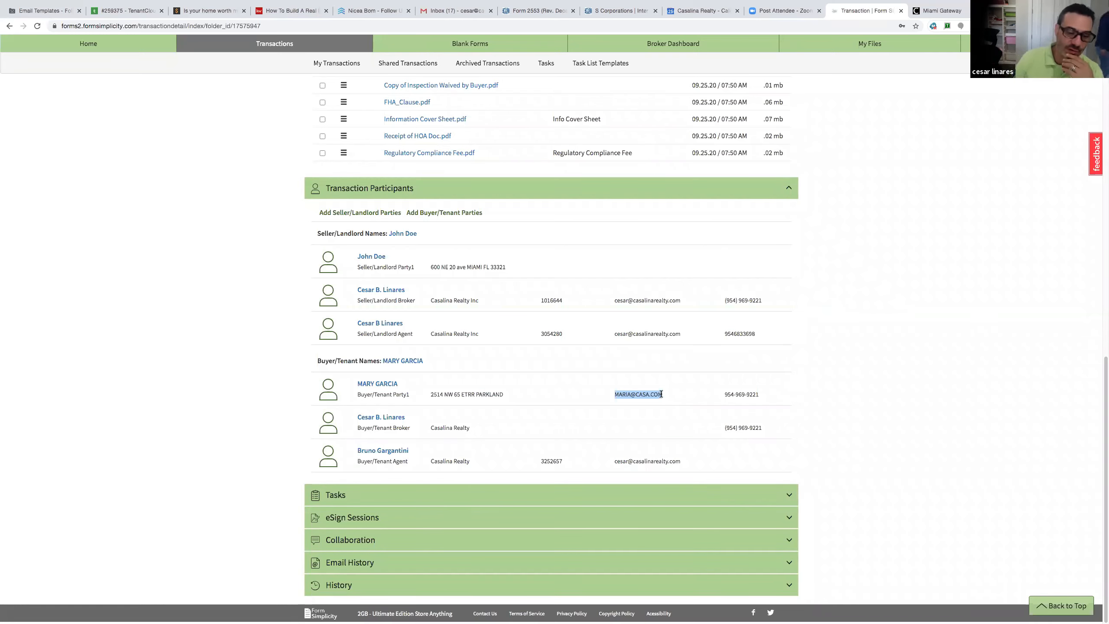
pyautogui.scroll(4, 648, 385)
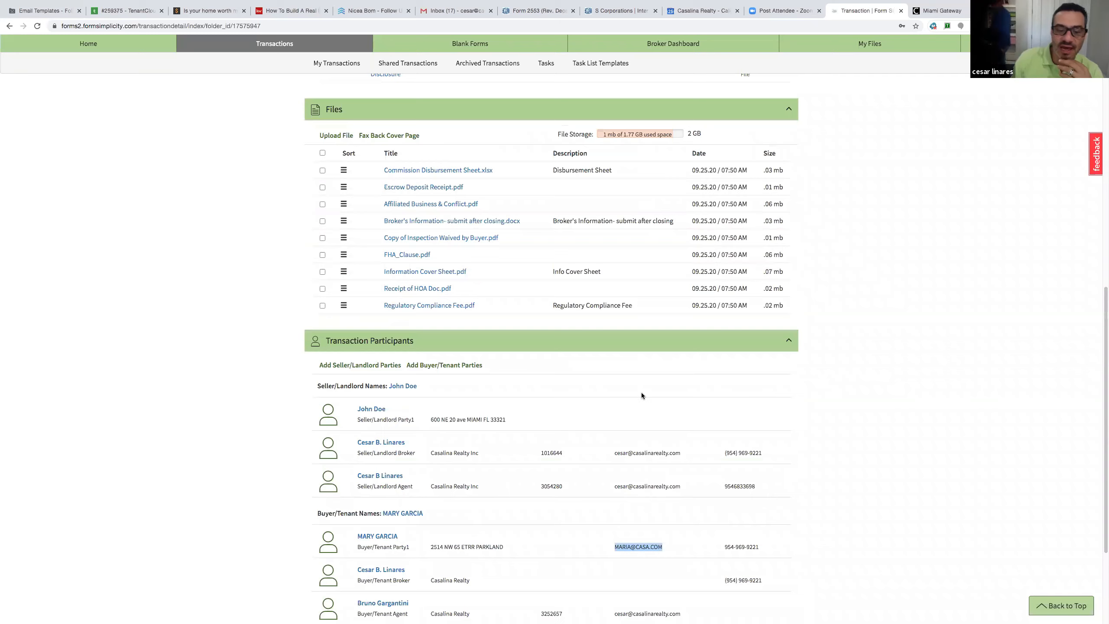
pyautogui.scroll(-3, 642, 392)
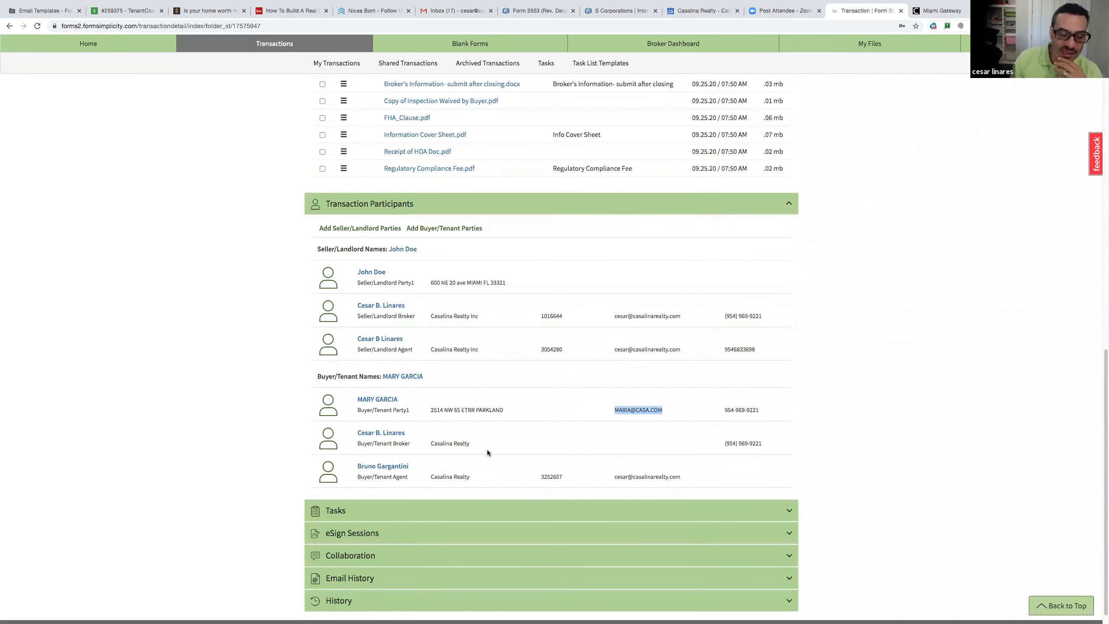
pyautogui.click(360, 535)
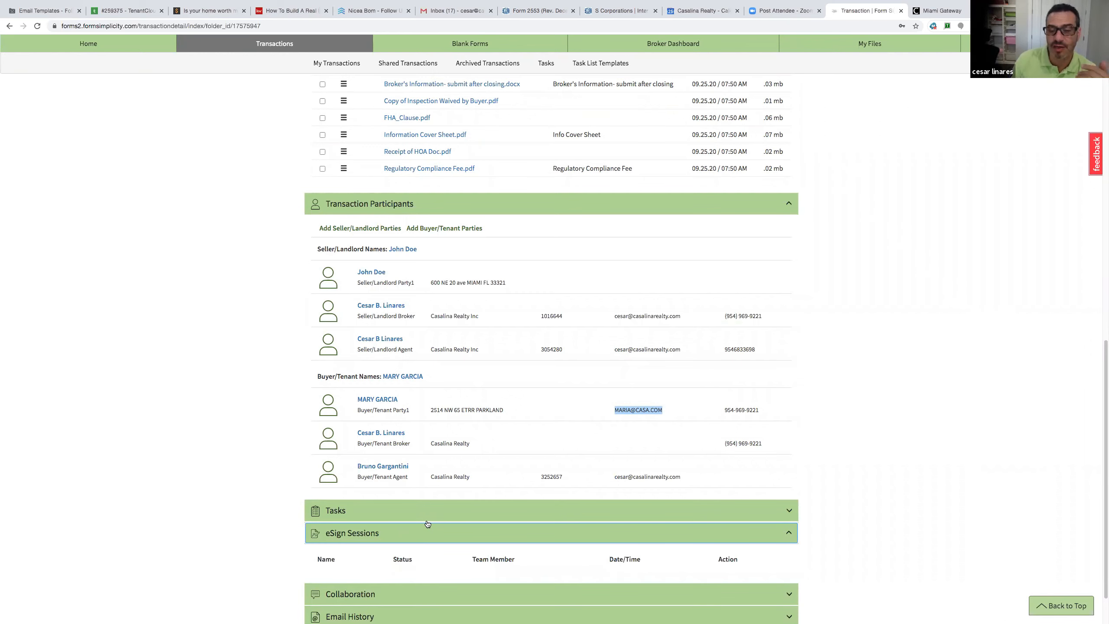
pyautogui.scroll(4, 427, 524)
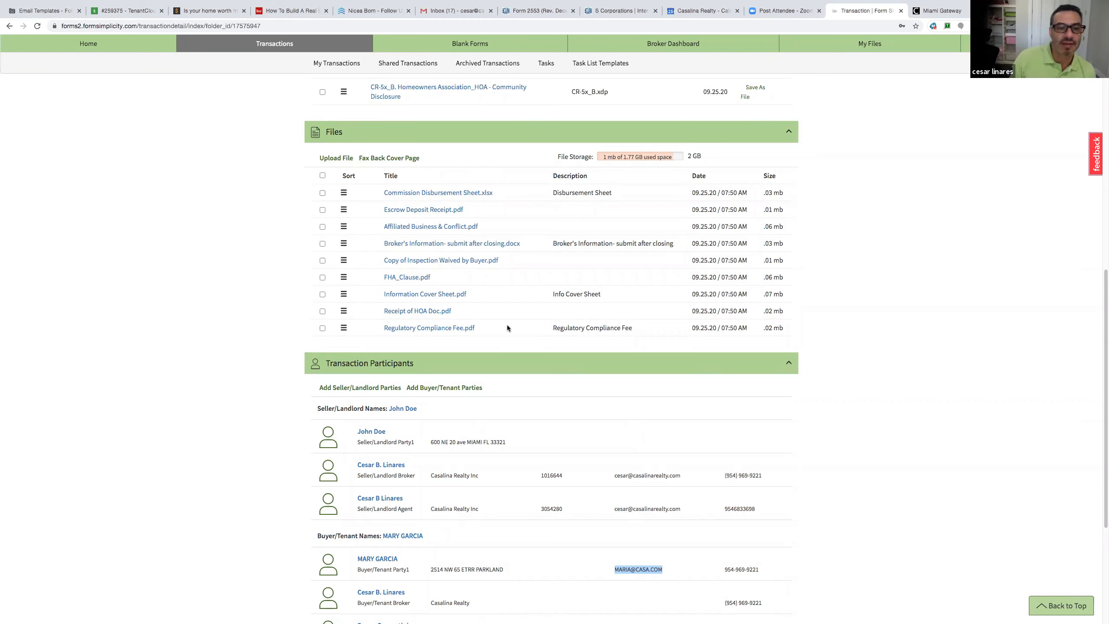
pyautogui.scroll(7, 504, 317)
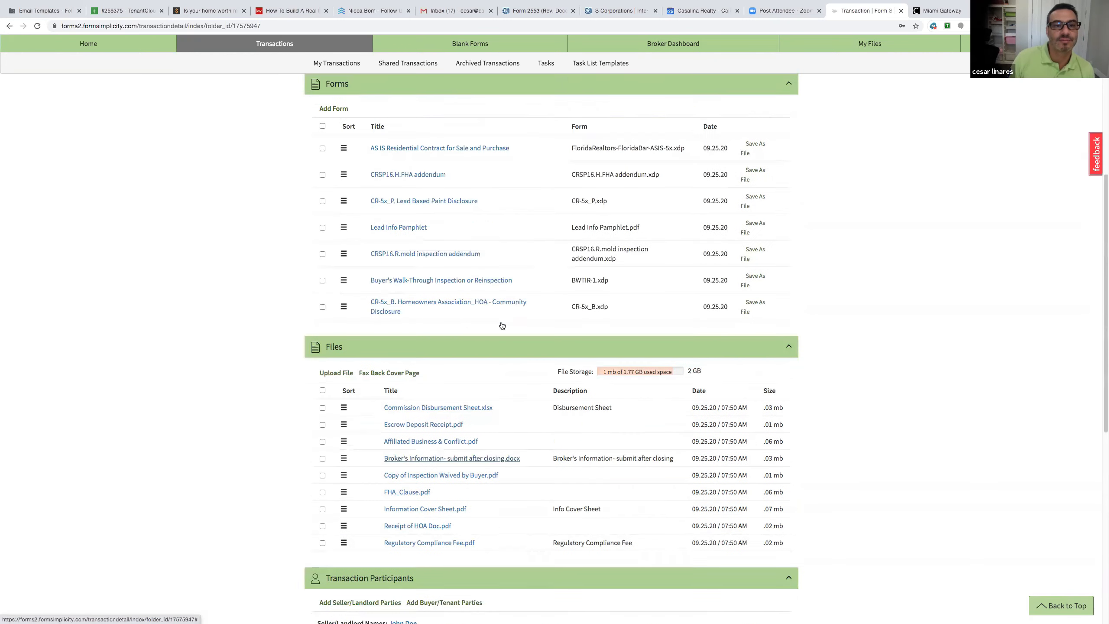
# Open the AS IS Residential Contract for Sale and Purchase and scroll toward section 20 Additional Terms
pyautogui.click(440, 232)
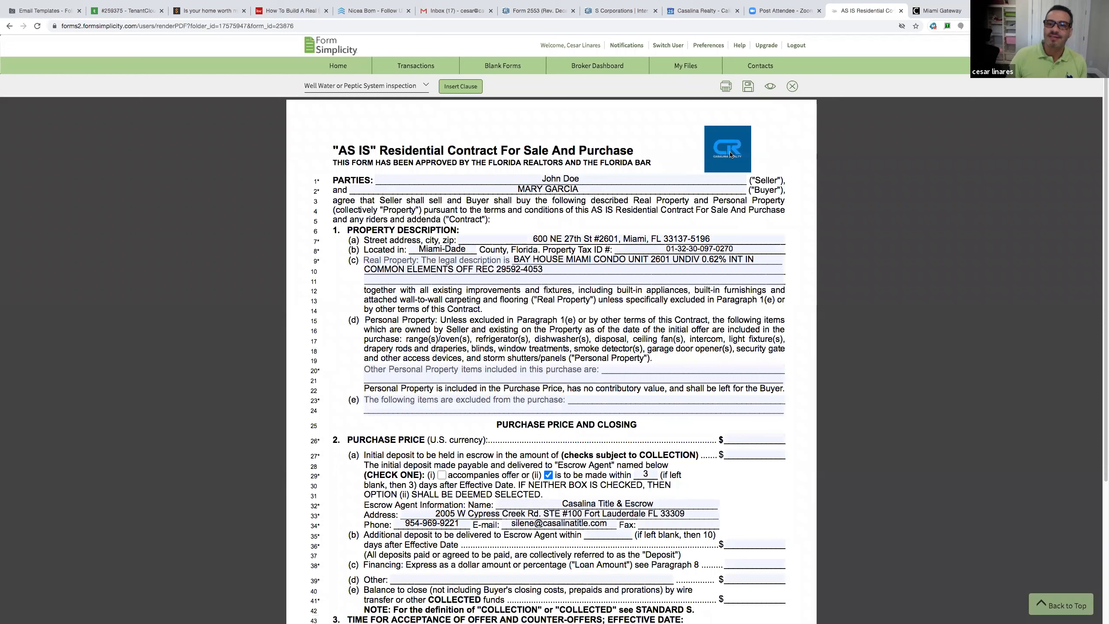
pyautogui.click(677, 178)
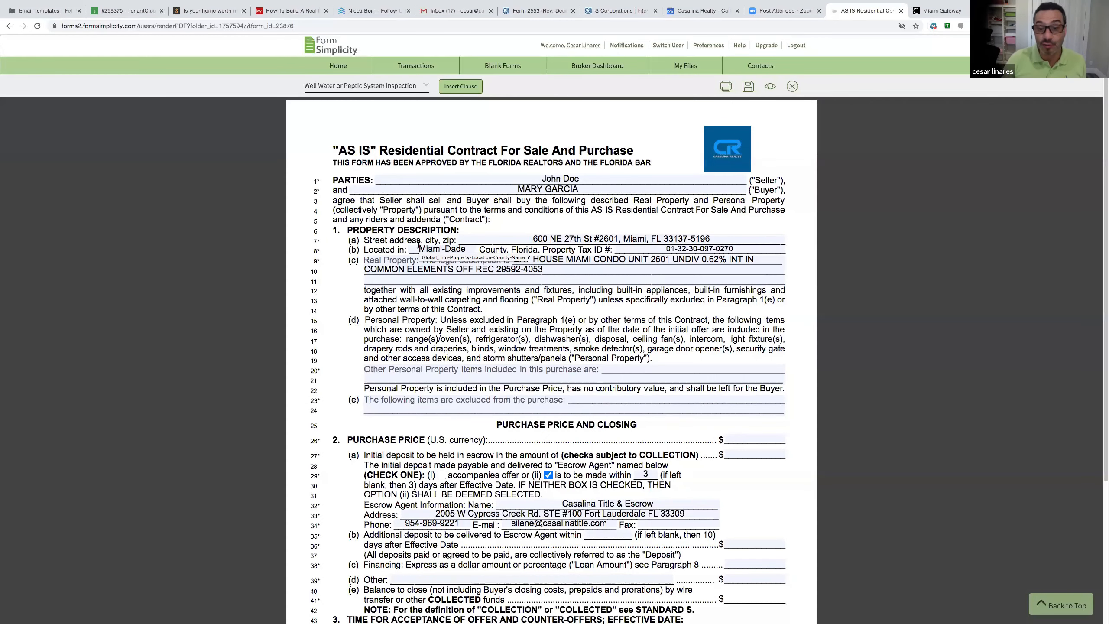
pyautogui.scroll(-2, 482, 322)
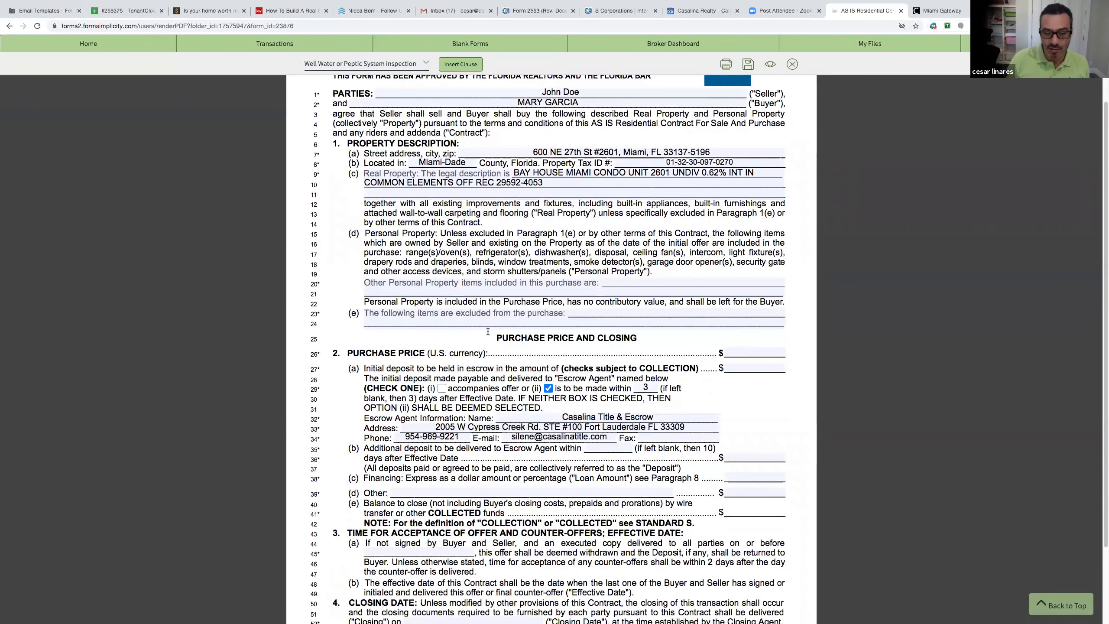
pyautogui.scroll(-6, 486, 332)
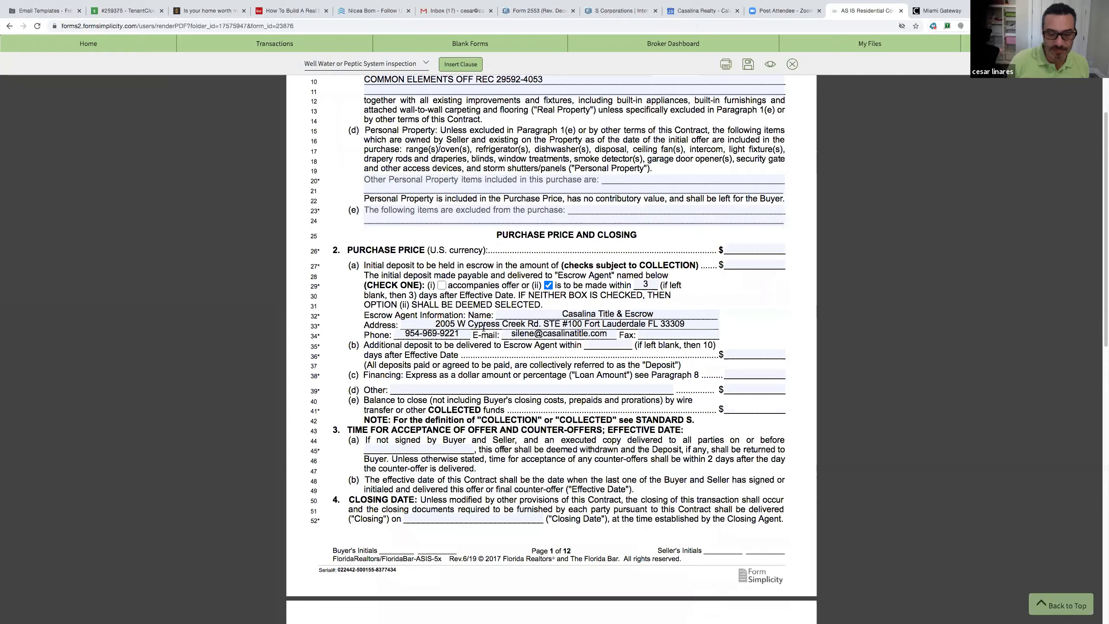
pyautogui.scroll(-8, 482, 324)
pyautogui.scroll(-4, 481, 327)
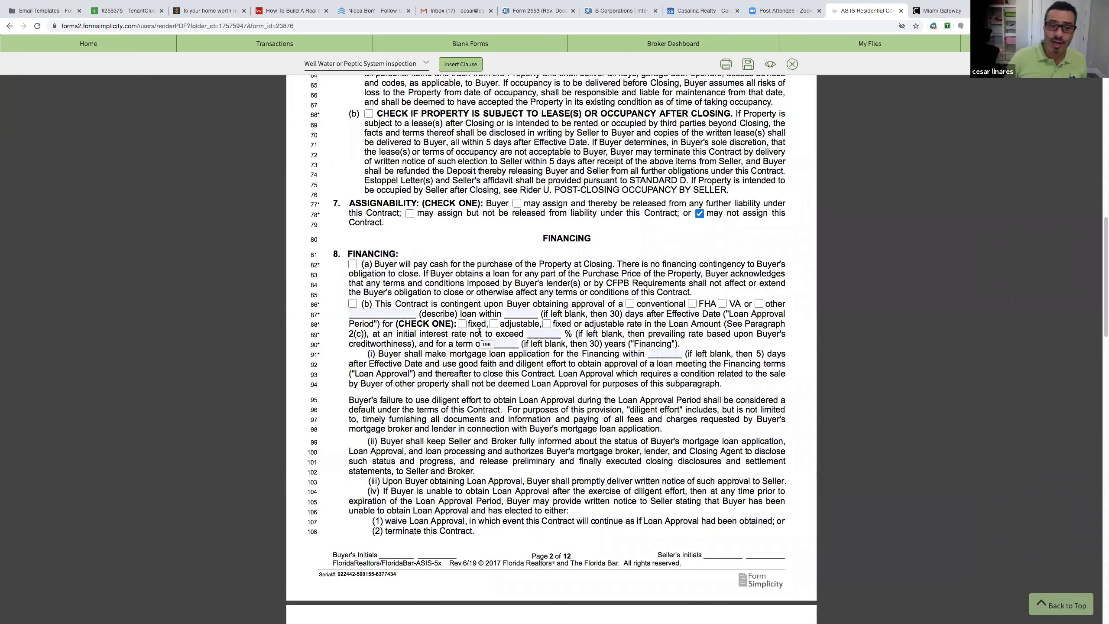
pyautogui.scroll(-10, 461, 343)
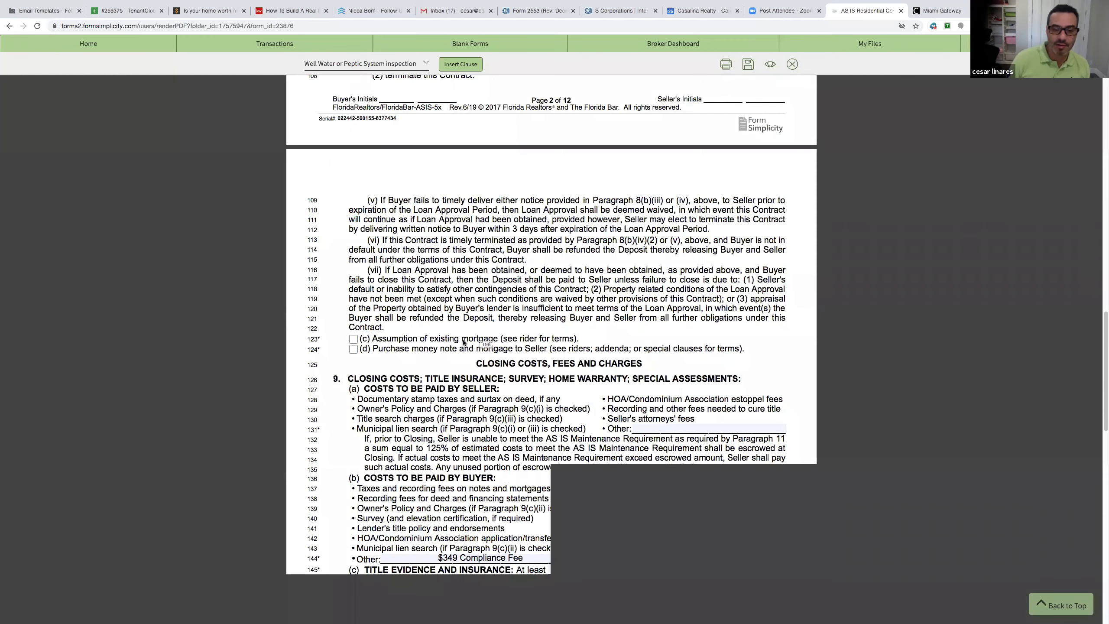
pyautogui.scroll(-15, 459, 344)
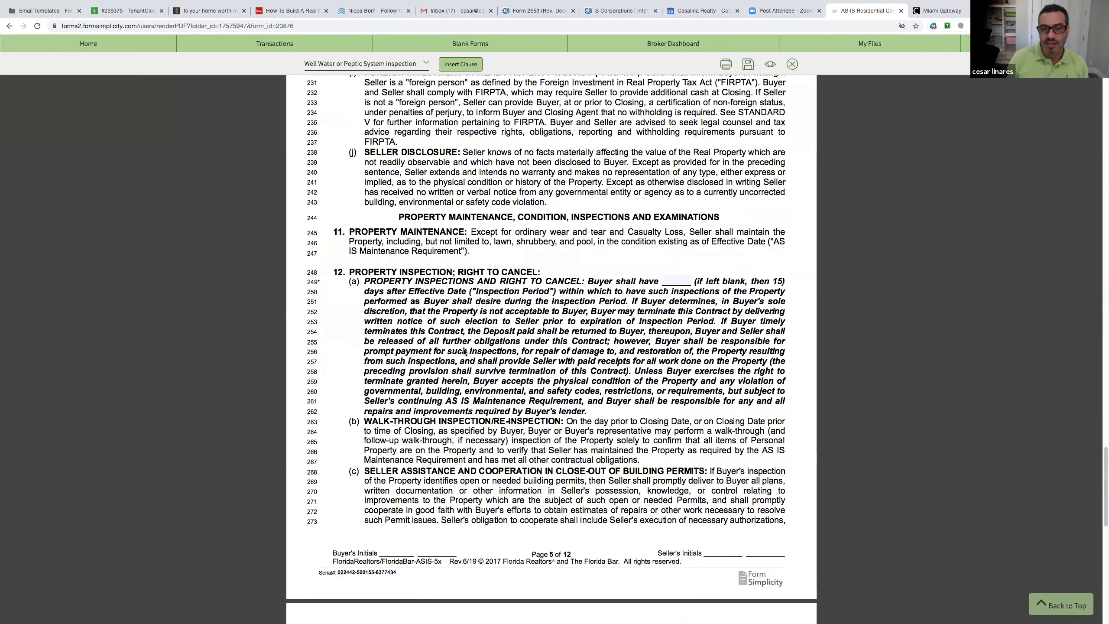
pyautogui.scroll(-18, 472, 342)
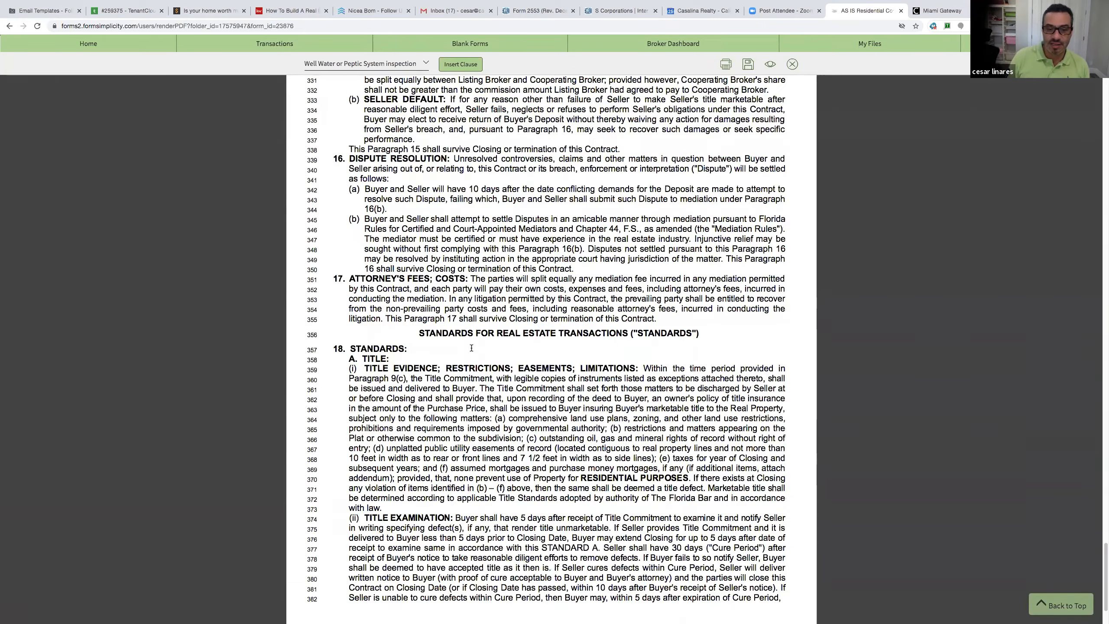
pyautogui.scroll(-12, 472, 349)
pyautogui.scroll(-20, 472, 350)
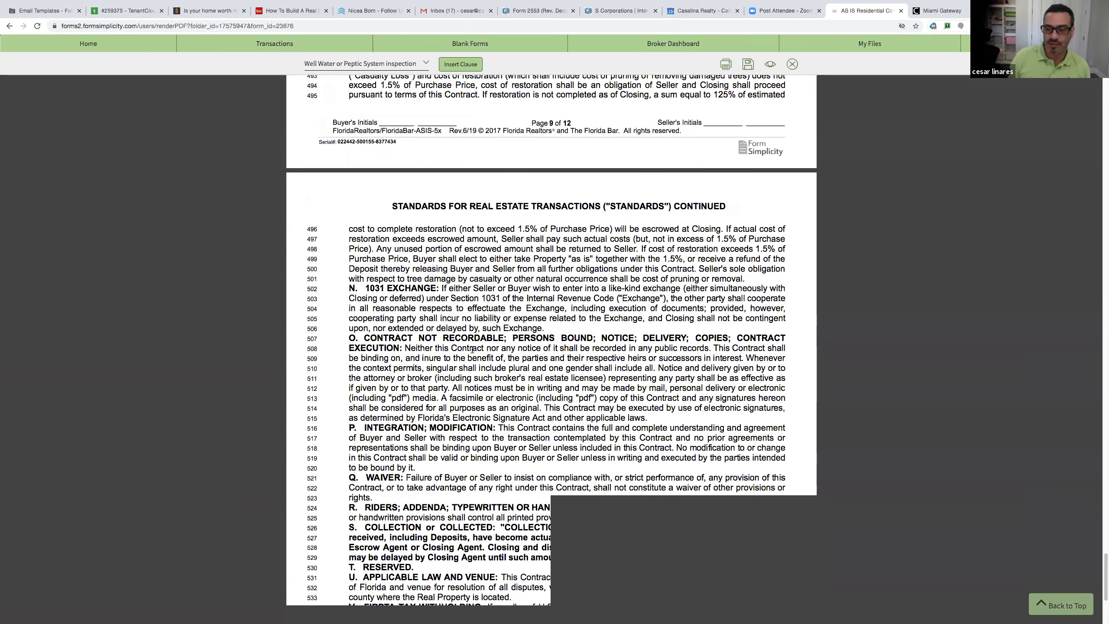
pyautogui.scroll(-12, 473, 350)
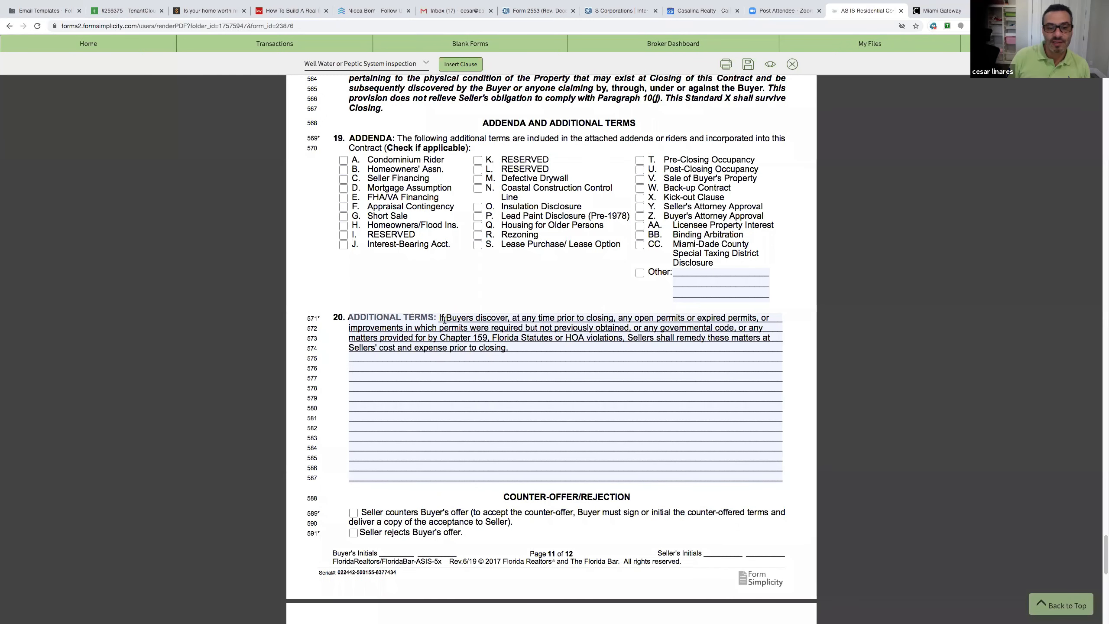
# Insert the well-water and septic inspection clause into paragraph 20 Additional Terms
pyautogui.moveTo(439, 317); pyautogui.dragTo(509, 351)
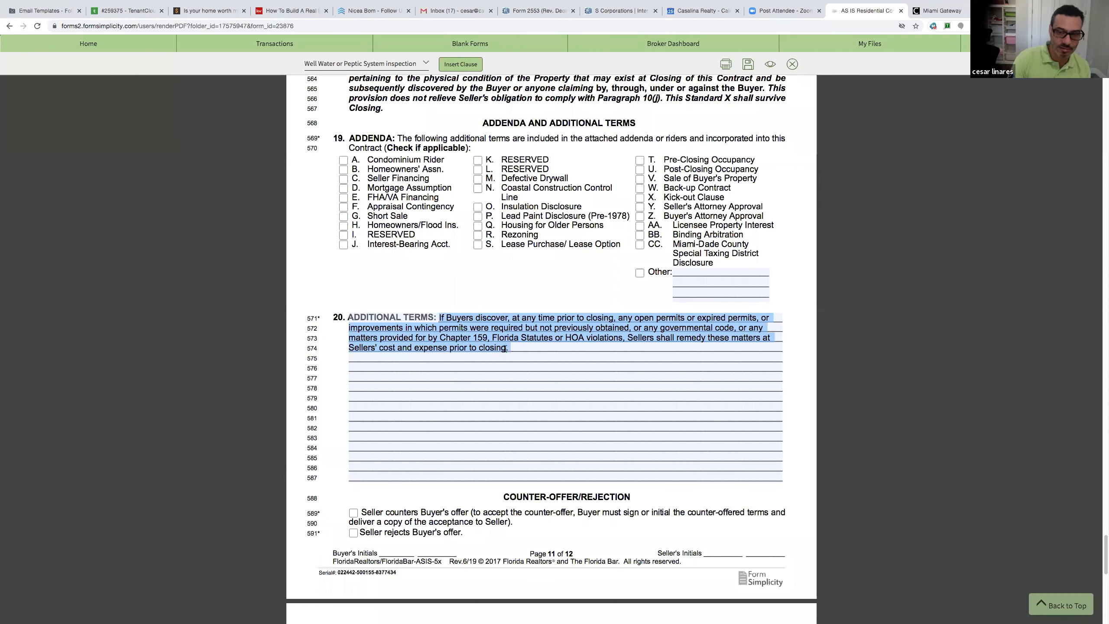
pyautogui.click(357, 378)
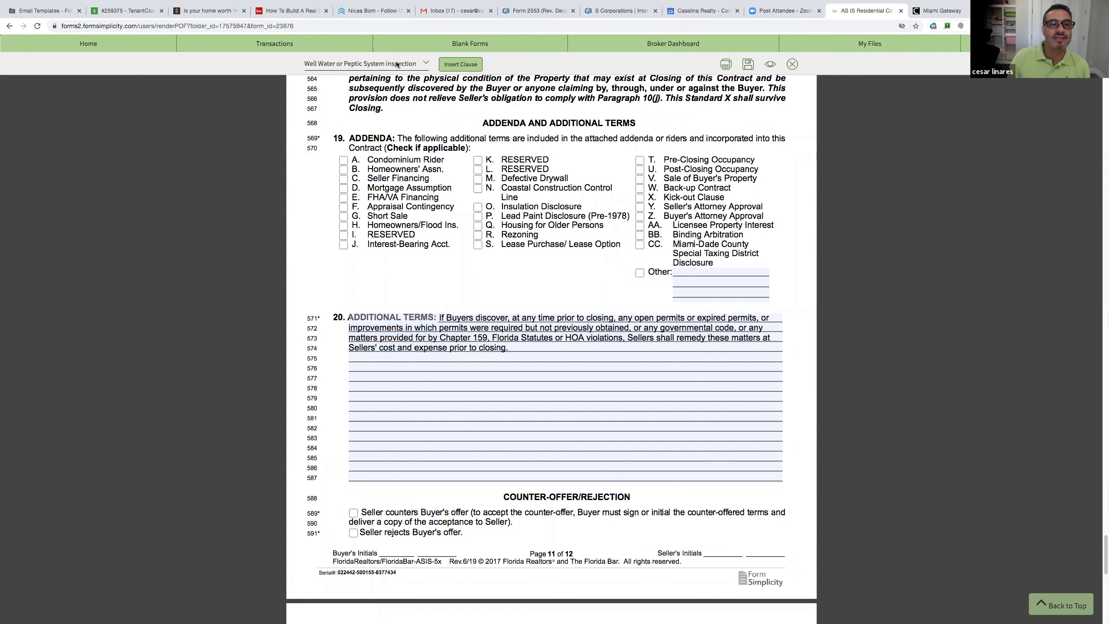
pyautogui.click(455, 65)
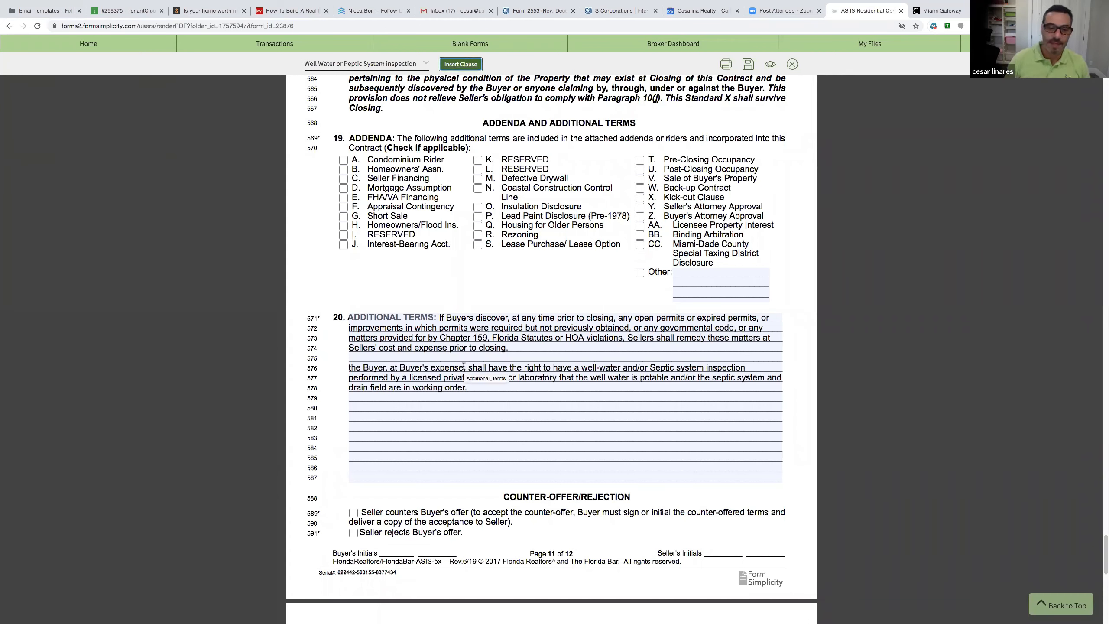
# Delete the inserted well-water clause and reopen the brokerage-wide clause list
pyautogui.moveTo(469, 389); pyautogui.dragTo(339, 361)
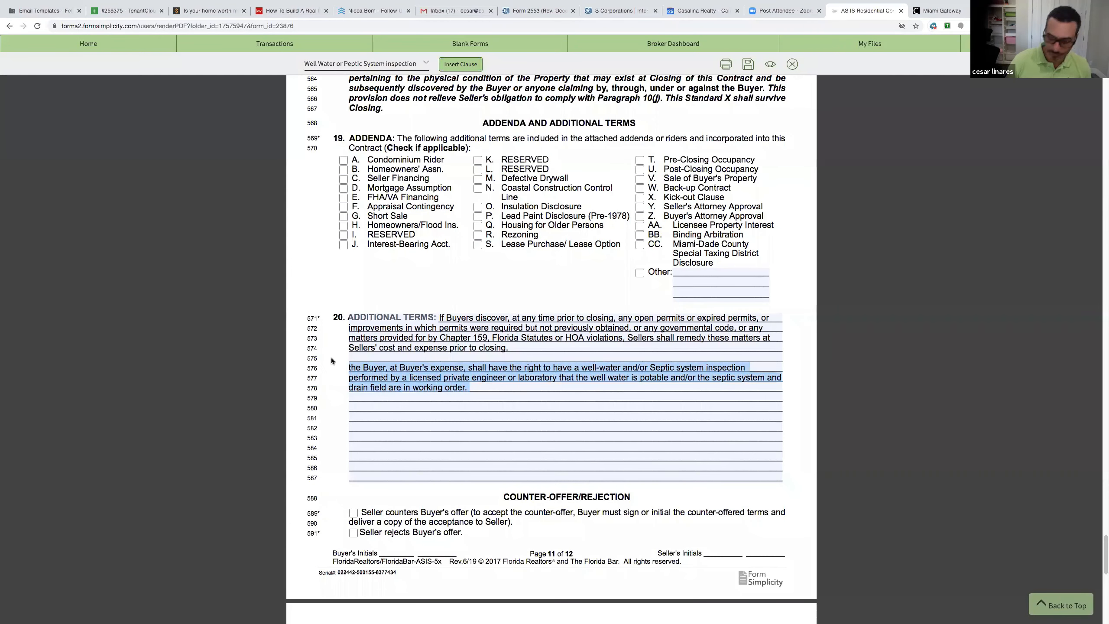
pyautogui.press('BackSpace')
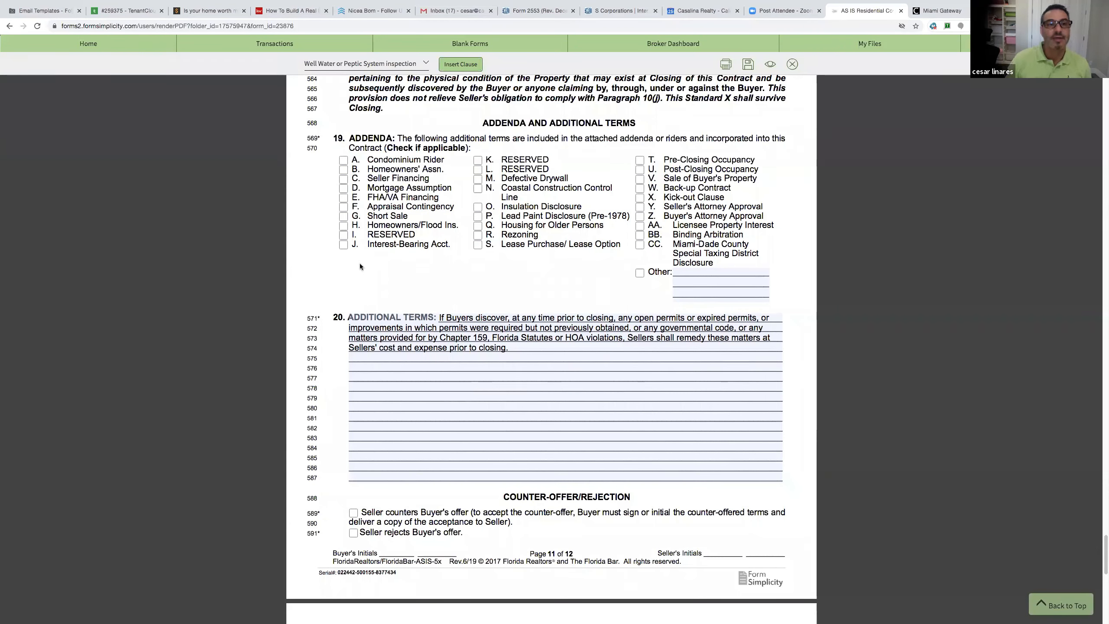
pyautogui.click(422, 64)
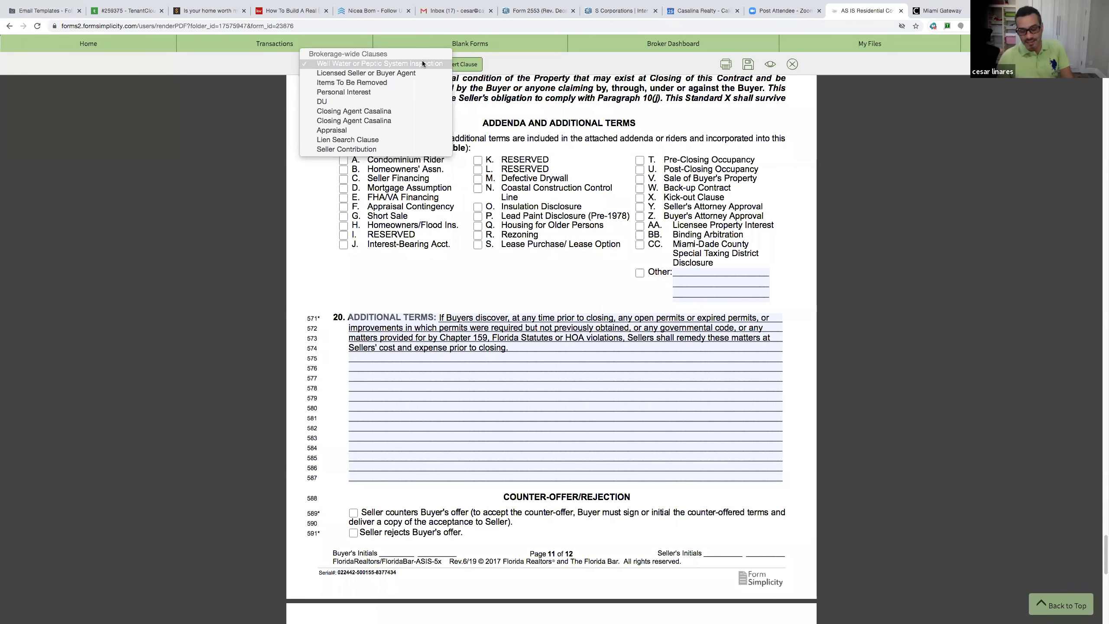
# Insert the DU clause on Desktop Underwriting Results into Additional Terms
pyautogui.click(364, 102)
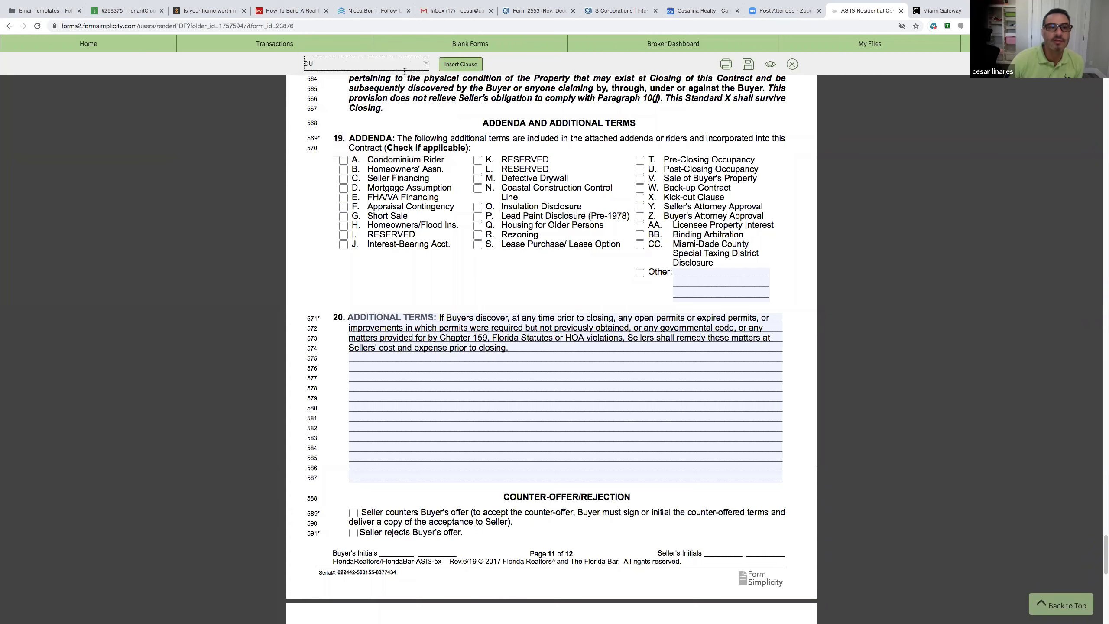
pyautogui.click(447, 66)
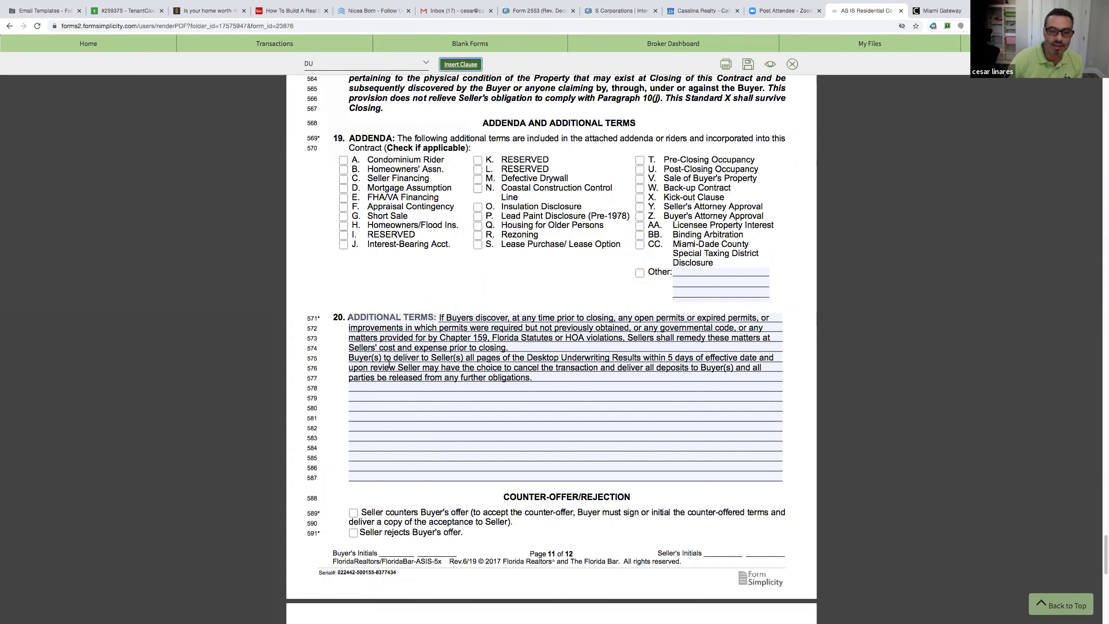
pyautogui.moveTo(547, 379); pyautogui.dragTo(412, 369)
pyautogui.click(675, 364)
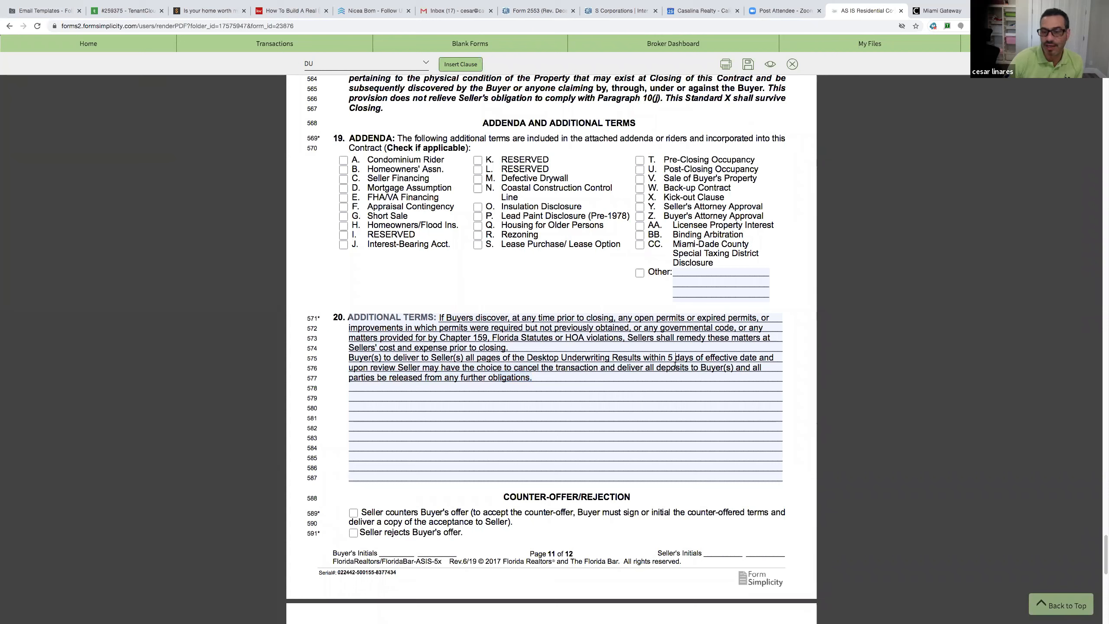
# Delete the DU clause and reopen the brokerage-wide clause list
pyautogui.moveTo(533, 378); pyautogui.dragTo(350, 357)
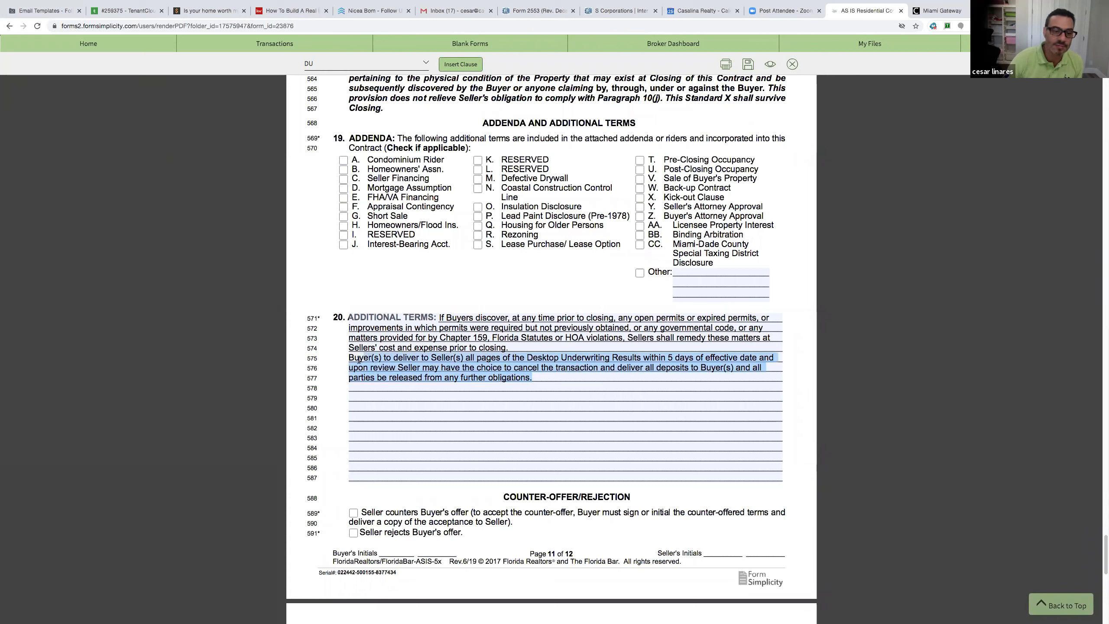
pyautogui.press('BackSpace')
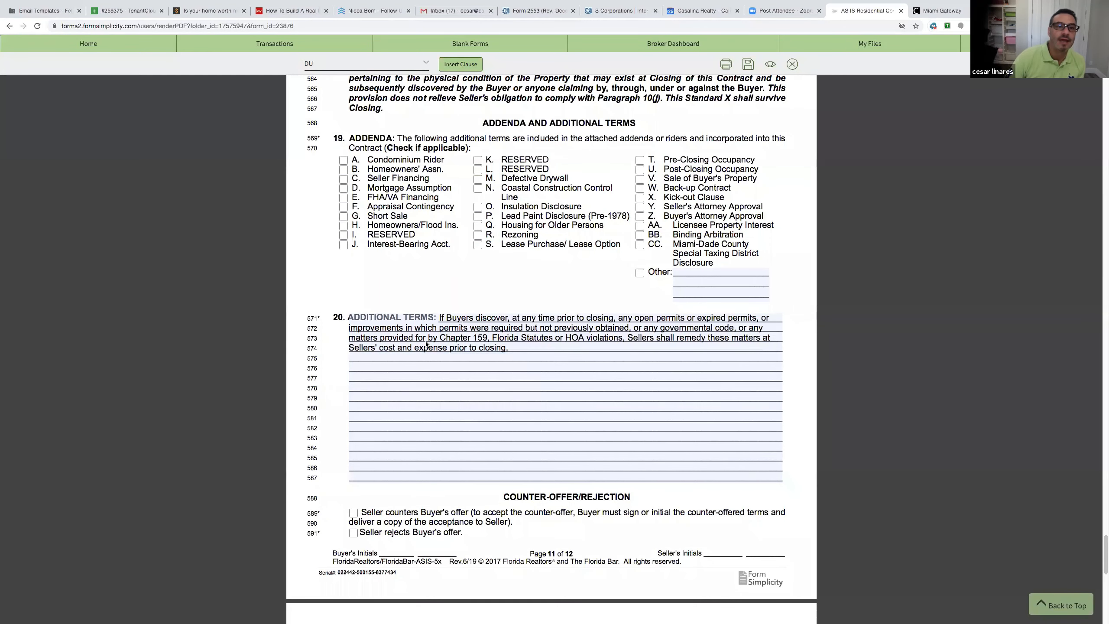
pyautogui.click(412, 65)
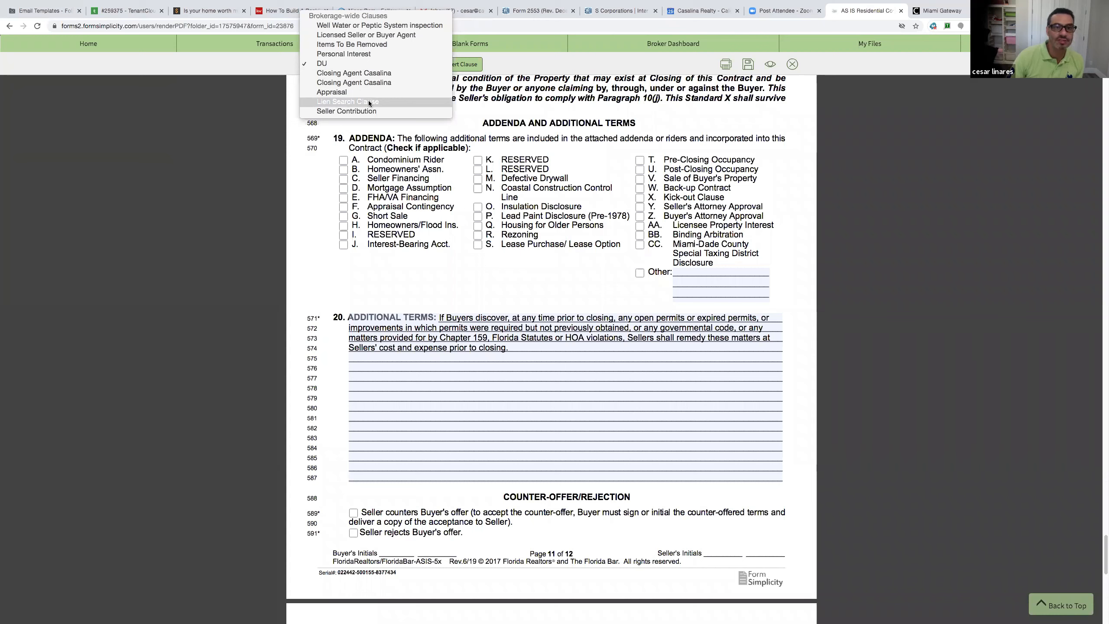
# Insert the Seller Contribution clause (up to 6% toward closing costs) into Additional Terms, then delete it
pyautogui.click(369, 111)
pyautogui.click(461, 65)
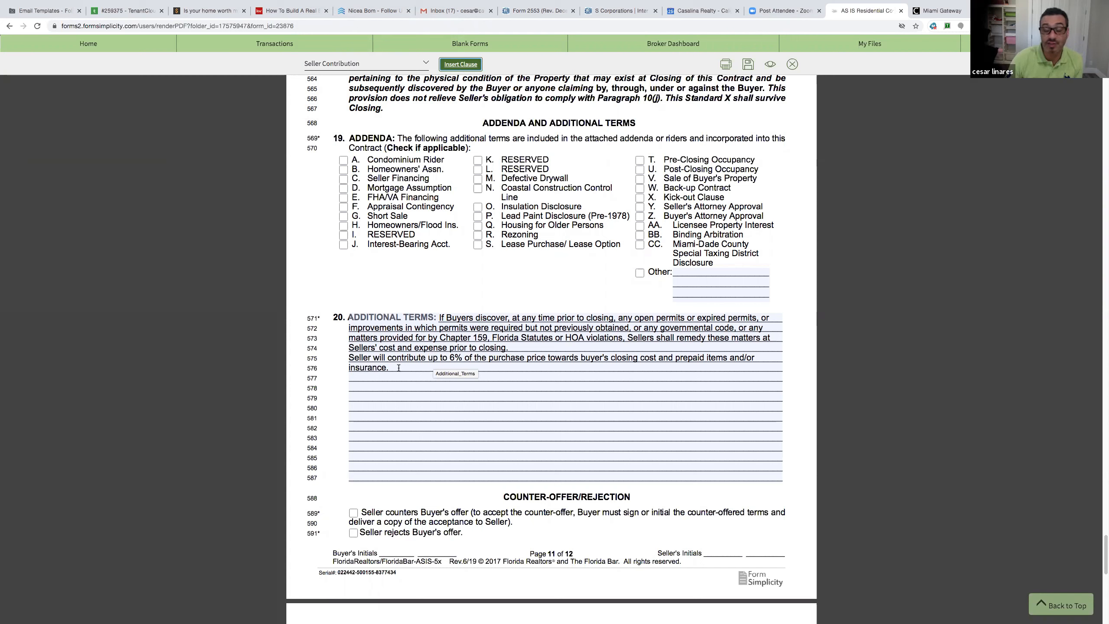
pyautogui.moveTo(398, 368); pyautogui.dragTo(348, 362)
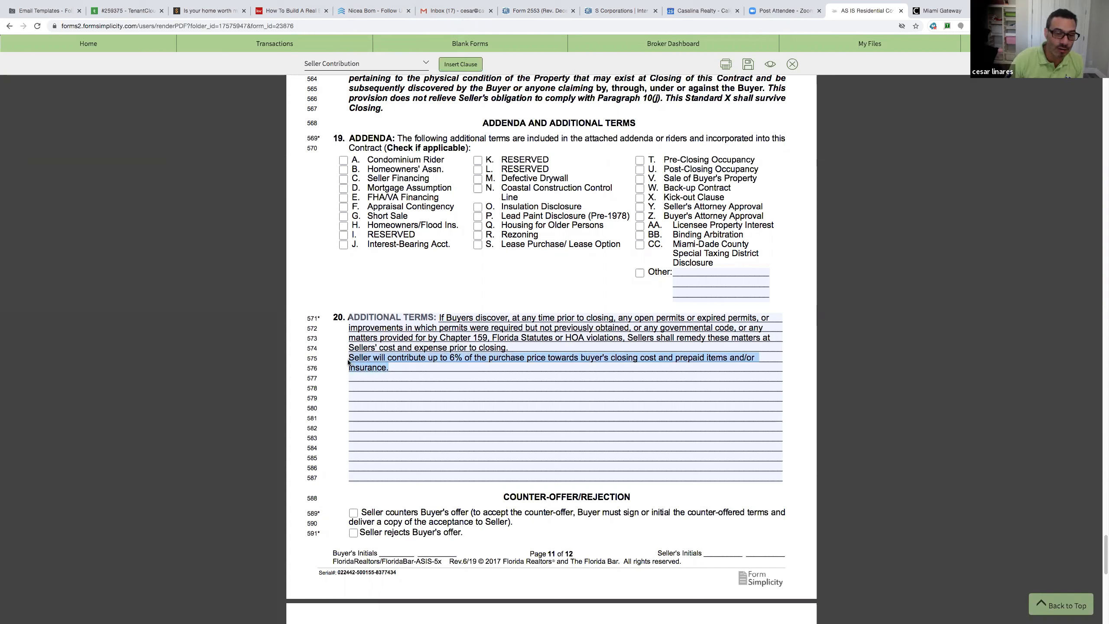
pyautogui.press('BackSpace')
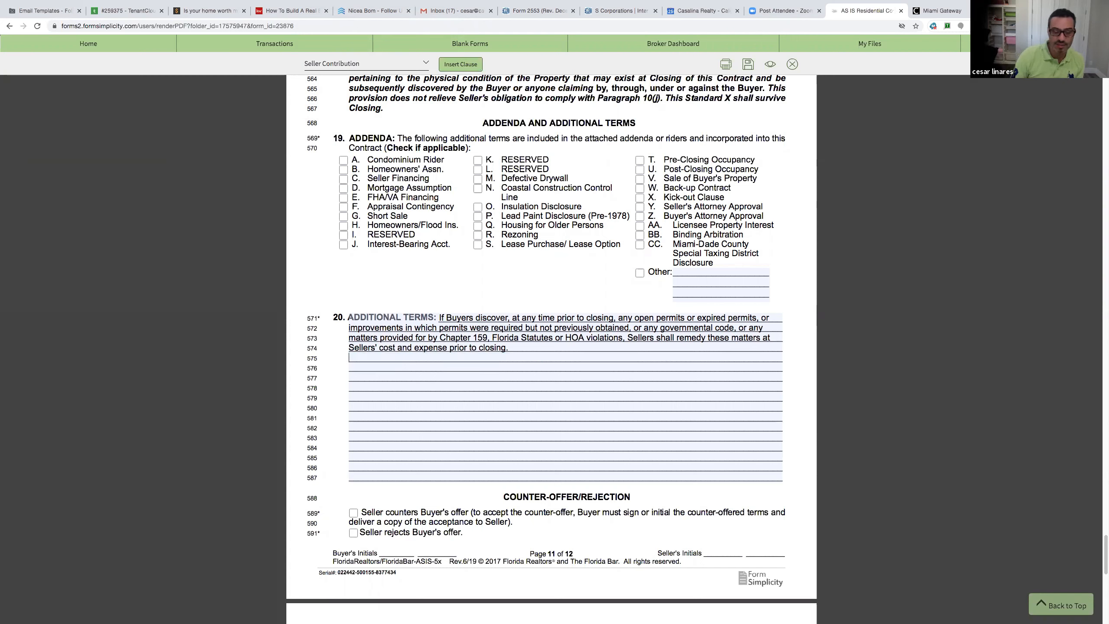
# Return to the AS IS contract's first page and close the form
pyautogui.scroll(5, 555, 413)
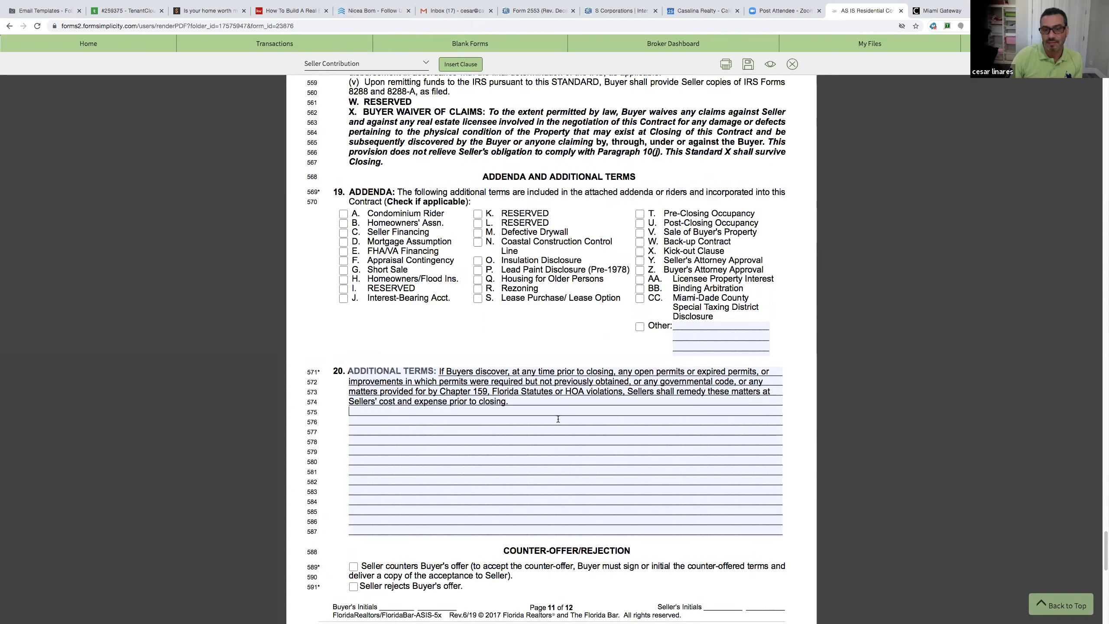
pyautogui.scroll(3, 559, 420)
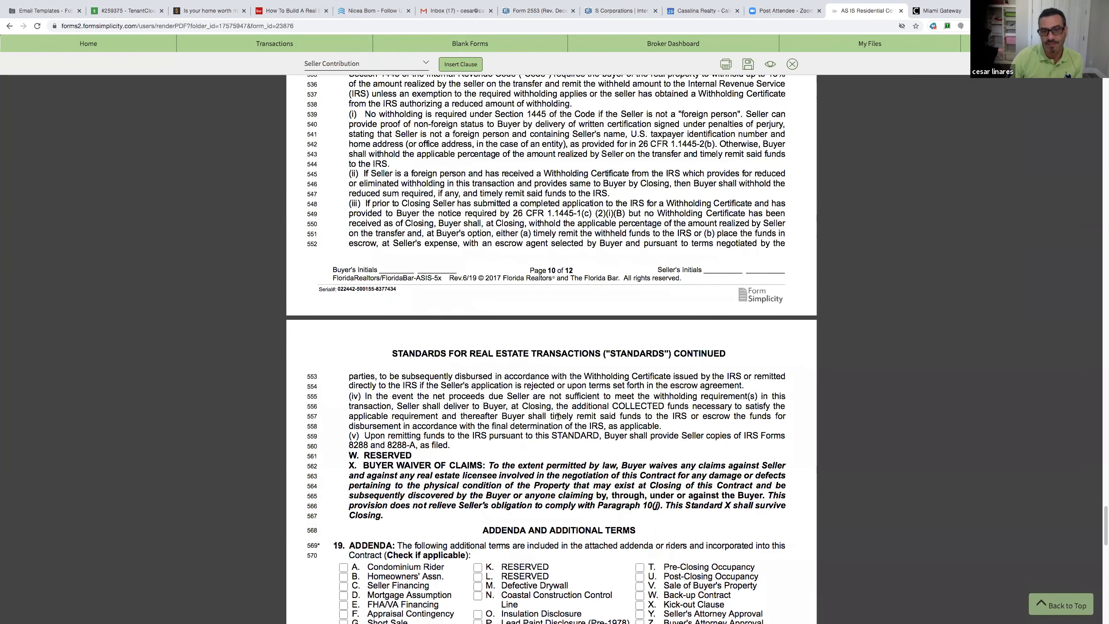
pyautogui.scroll(14, 558, 416)
pyautogui.scroll(19, 555, 407)
pyautogui.scroll(14, 556, 407)
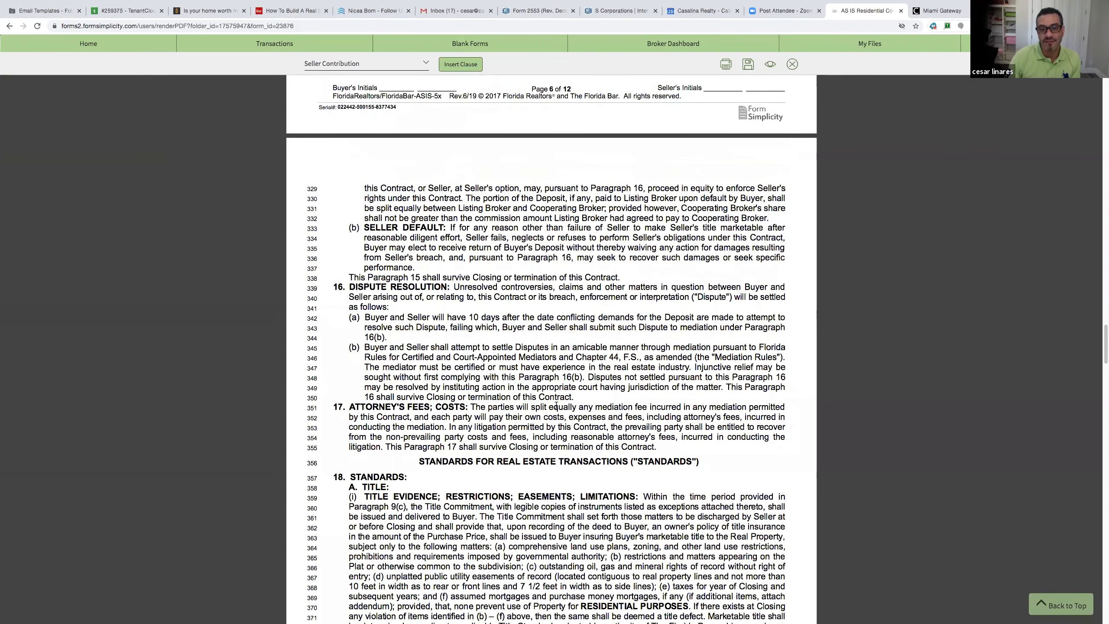
pyautogui.scroll(12, 556, 407)
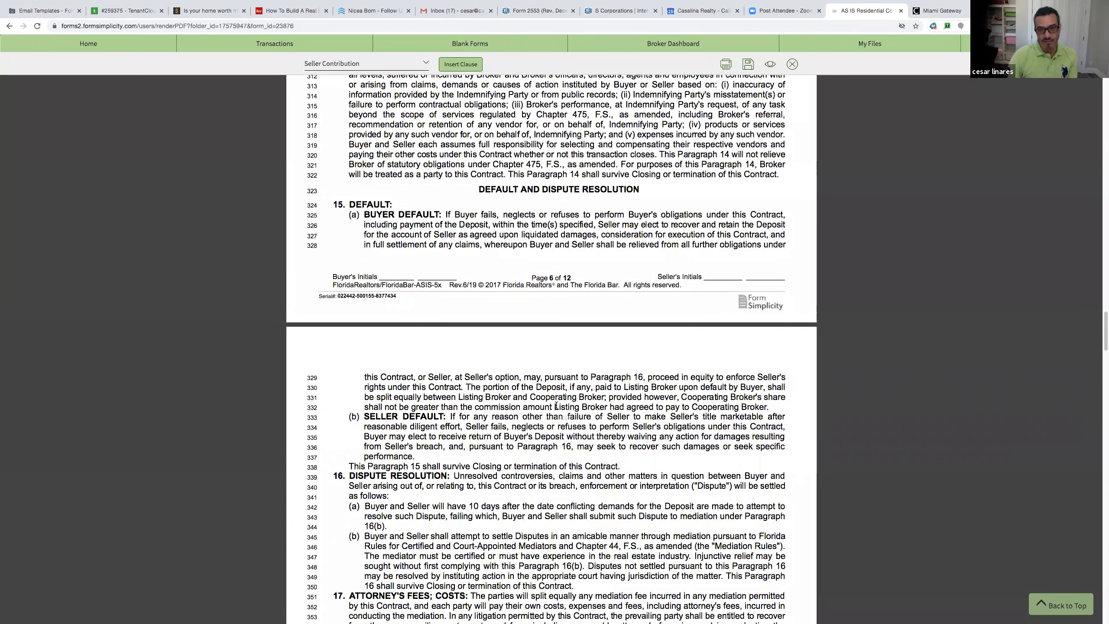
pyautogui.scroll(12, 556, 403)
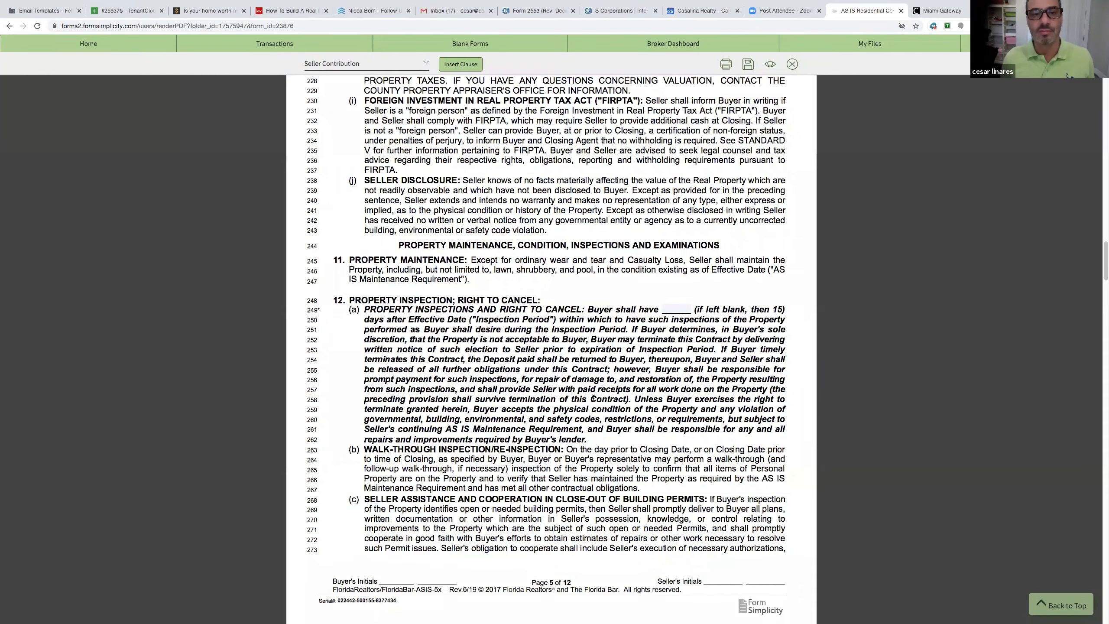
pyautogui.scroll(7, 467, 293)
pyautogui.scroll(20, 464, 281)
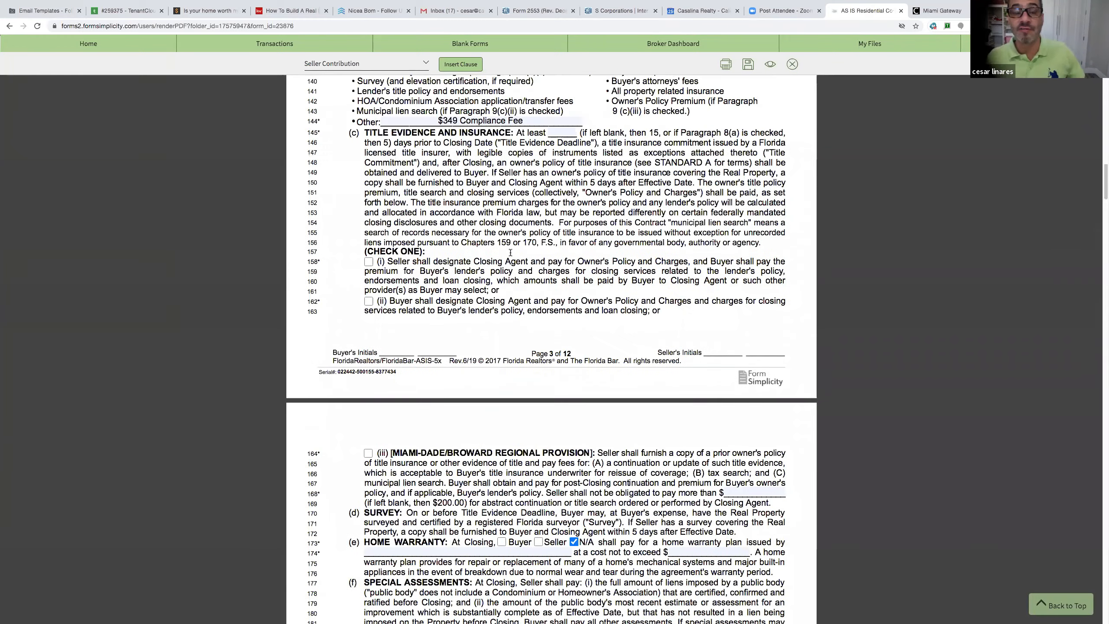
pyautogui.click(793, 70)
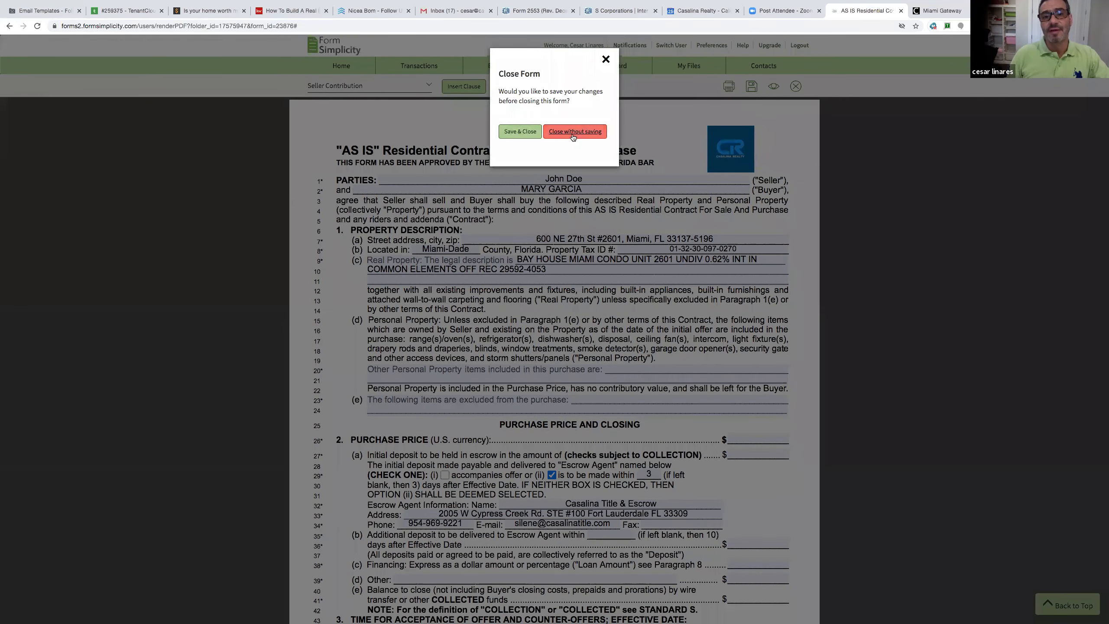
pyautogui.click(573, 133)
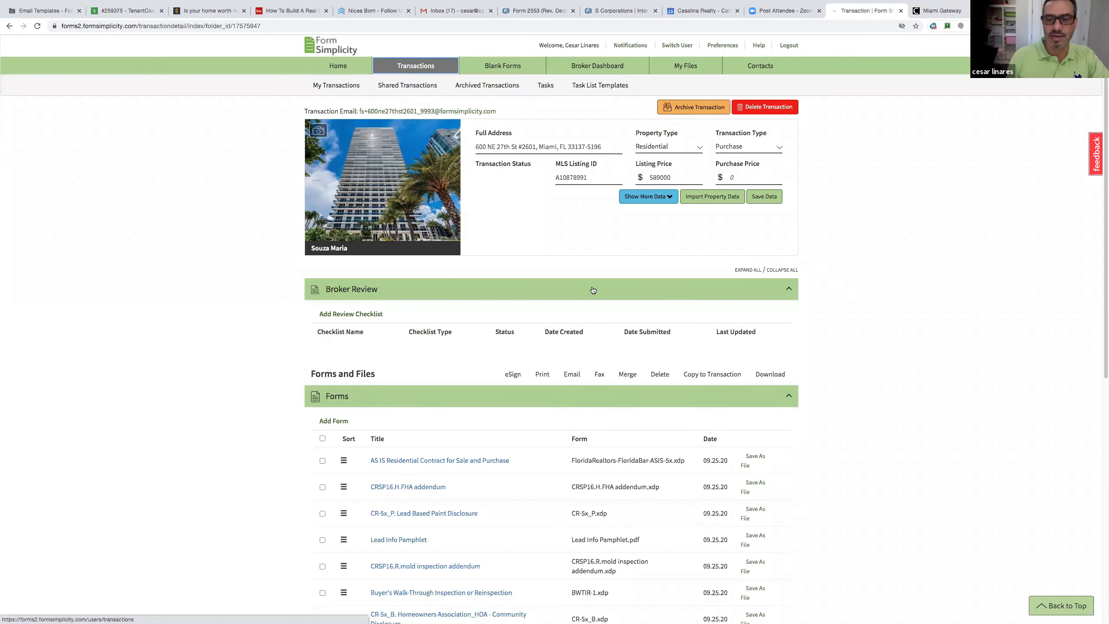
pyautogui.click(648, 198)
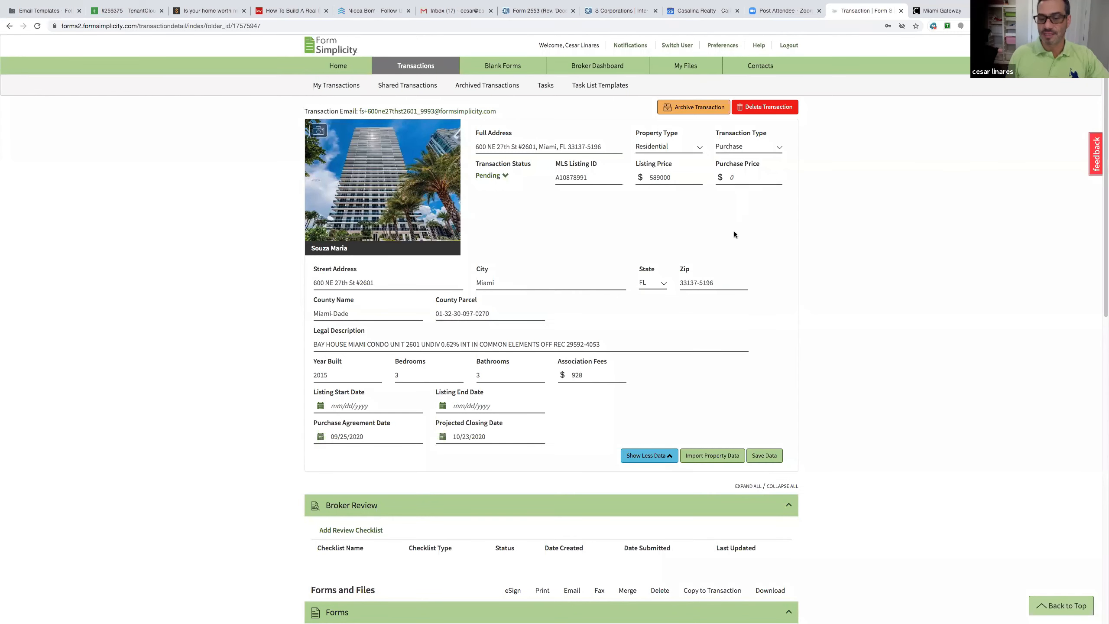
pyautogui.scroll(-6, 731, 267)
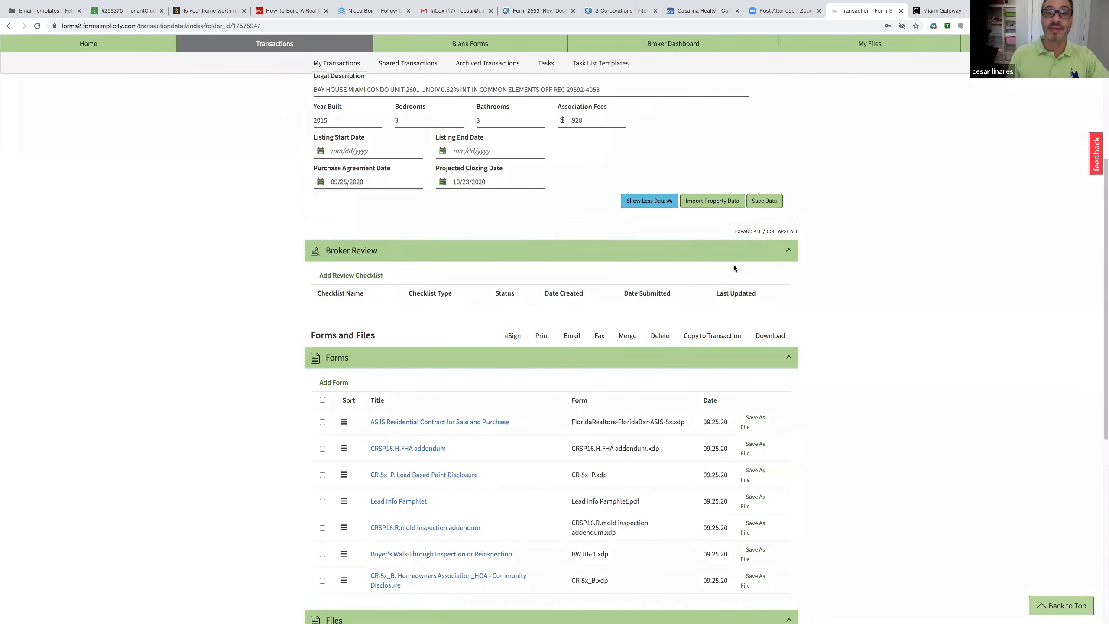
pyautogui.scroll(-1, 734, 268)
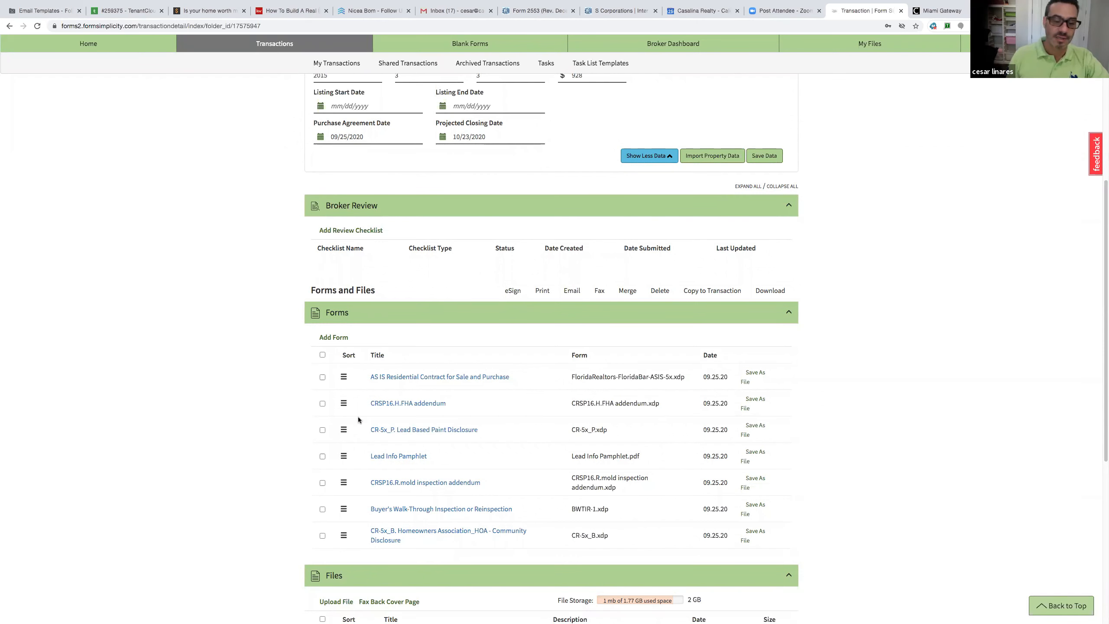
pyautogui.scroll(6, 566, 383)
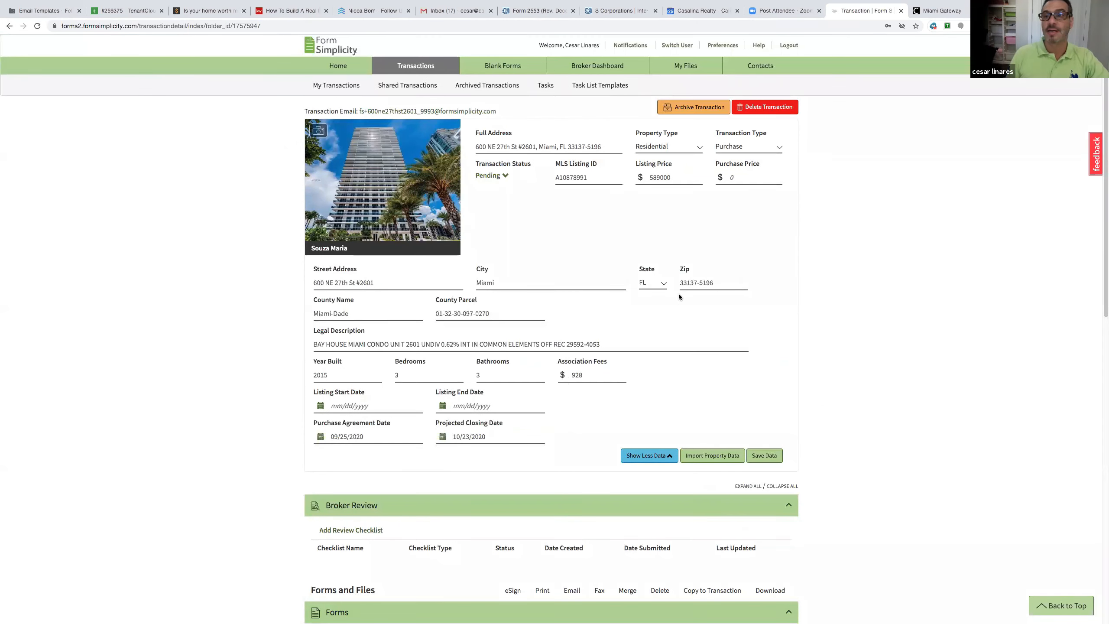